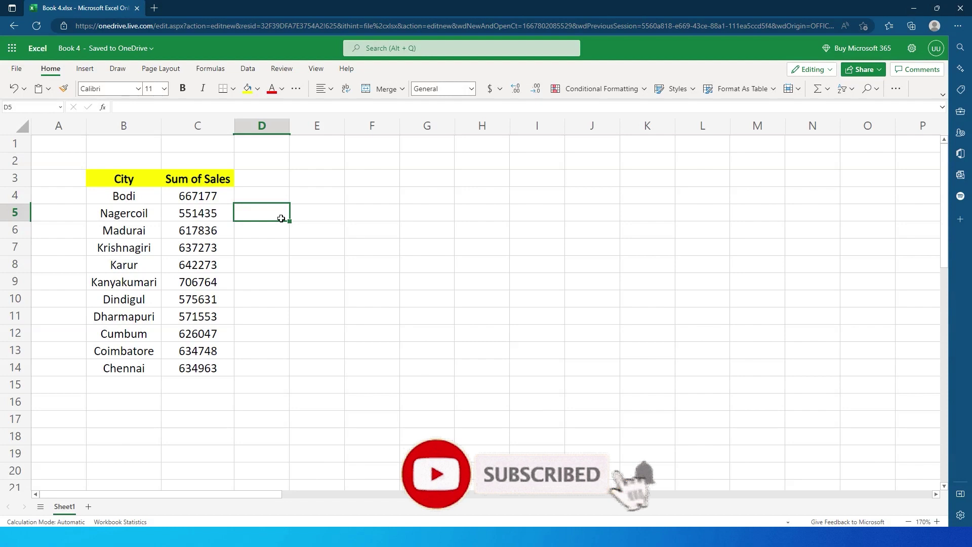
Enter =C5-C4 in D5 so it shows Nagercoil's minus Bodi's sales, -115742
type("=")
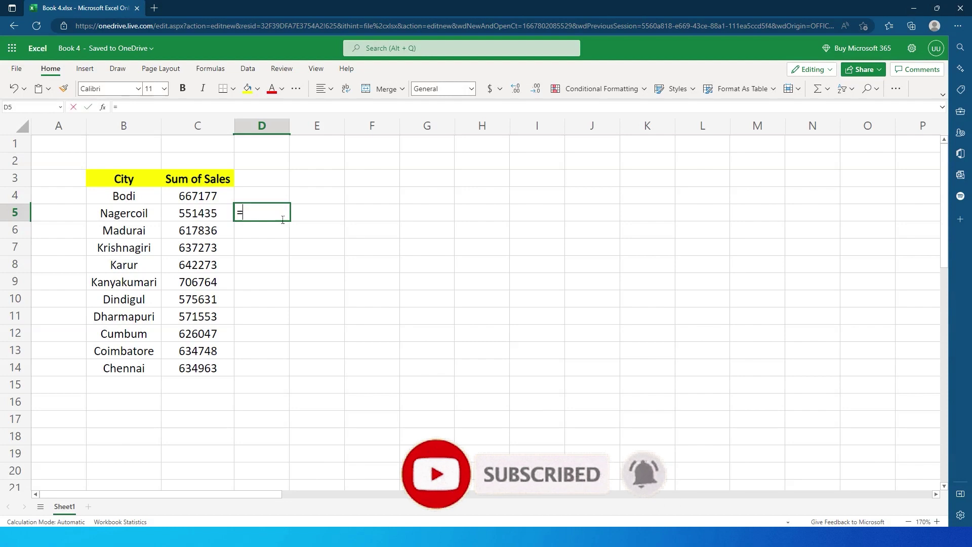
left_click(219, 216)
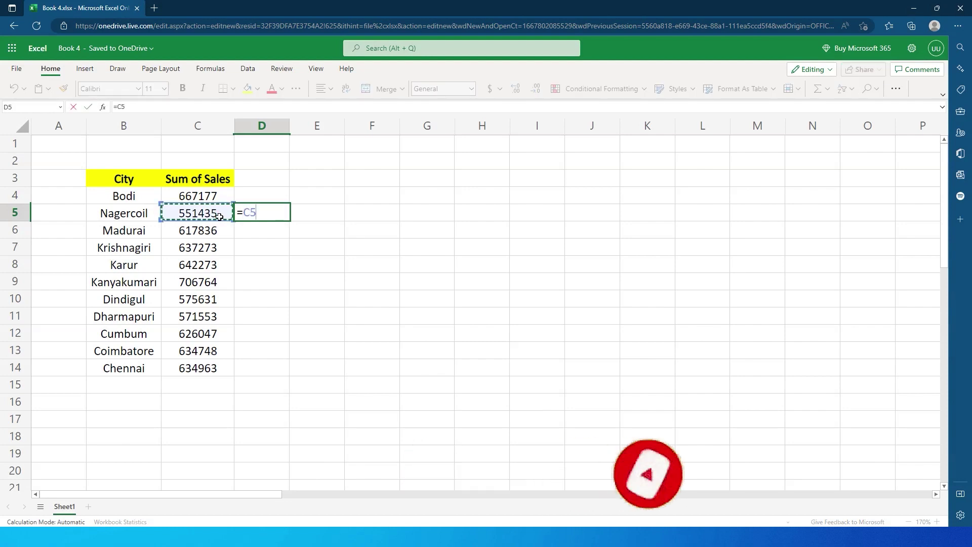
type("-")
left_click(221, 202)
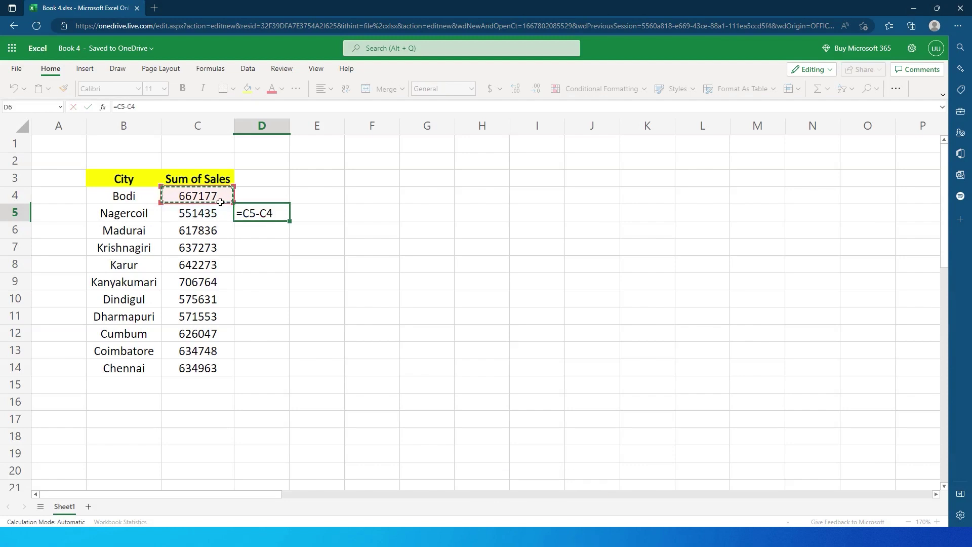
key("Return")
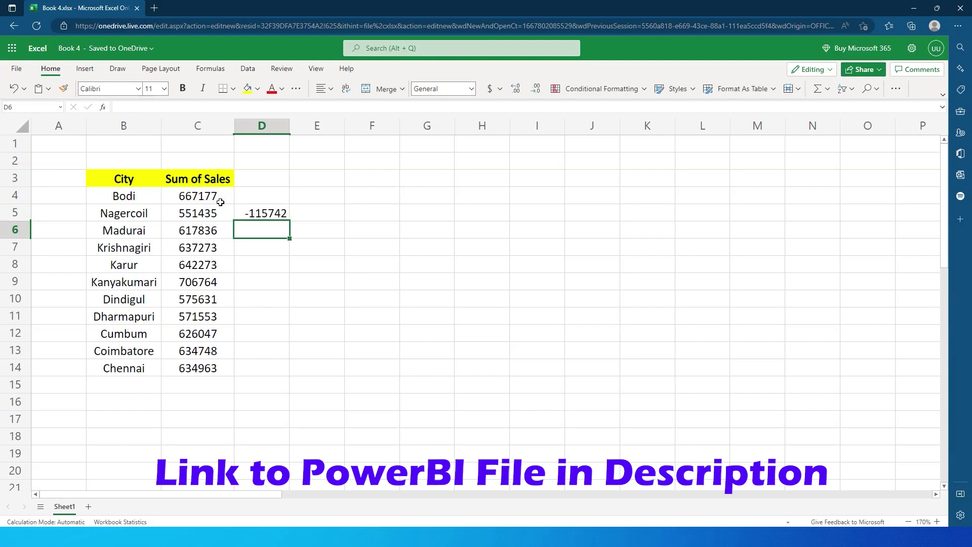
key("alt+Tab")
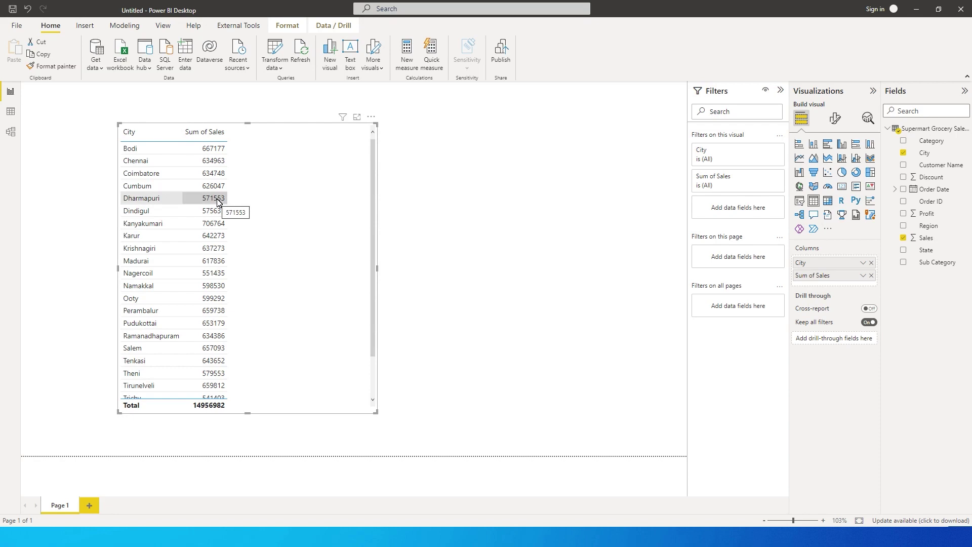
Zoom the report canvas to 160% and select the Grocery_Sales table in Fields
scroll(415, 224, "up", 5)
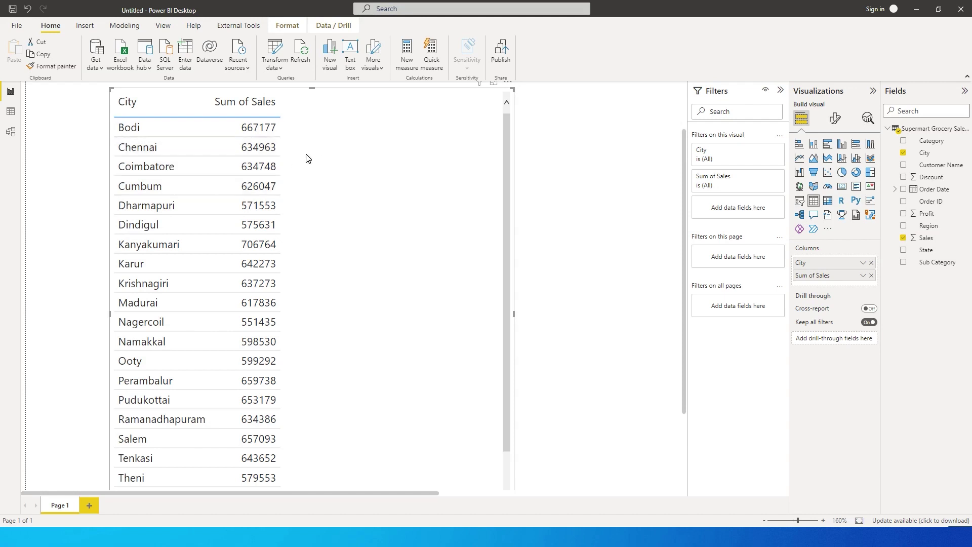
left_click(919, 128)
Add a Grocery_Sales measure Sales_M = CALCULATE(SUM(Grocery_Sales[Sales]))
left_click(965, 128)
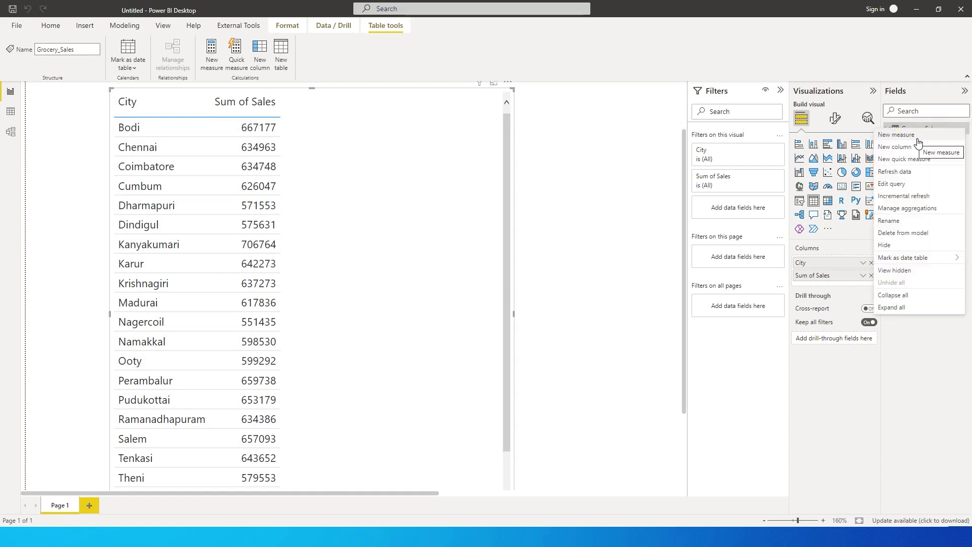
left_click(733, 195)
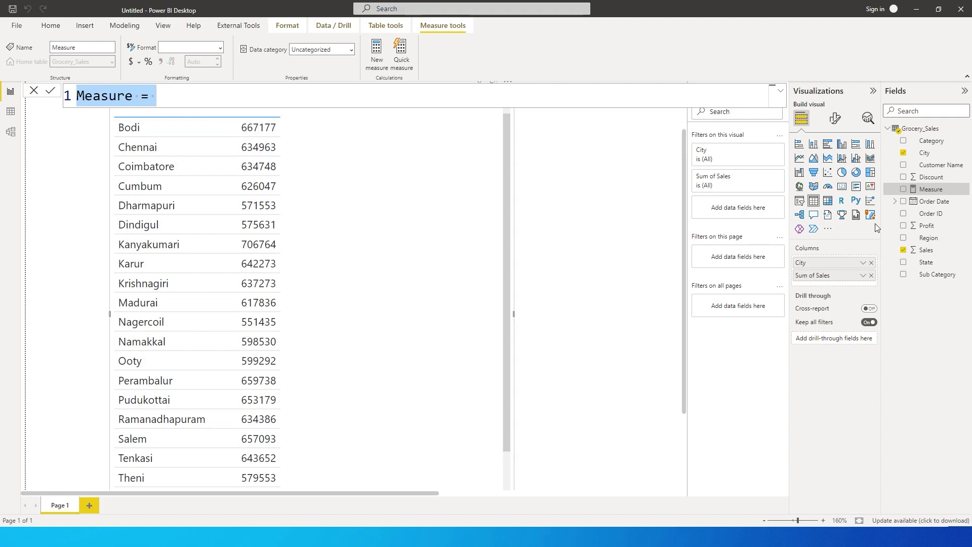
type("Sale")
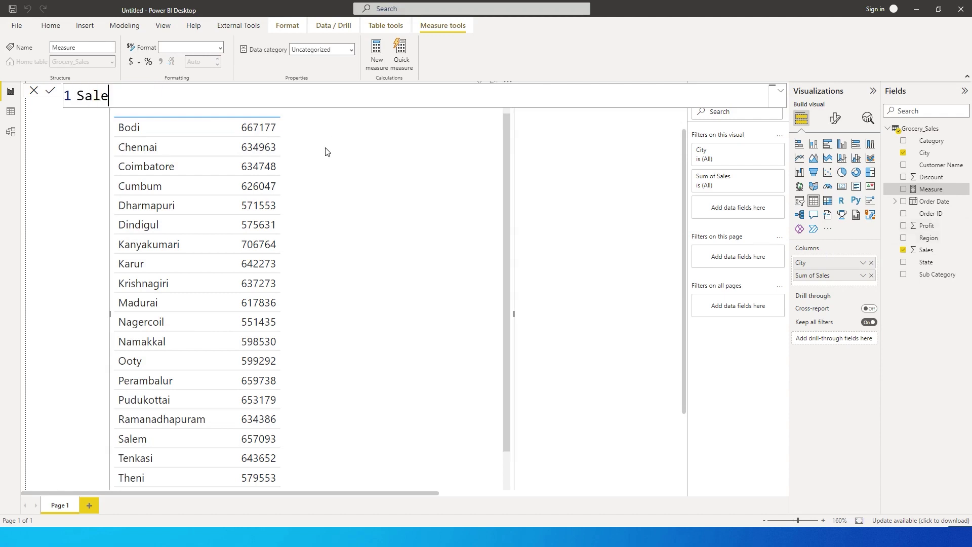
type("s_M = CALCULATE(SUM(Grocery_Sale")
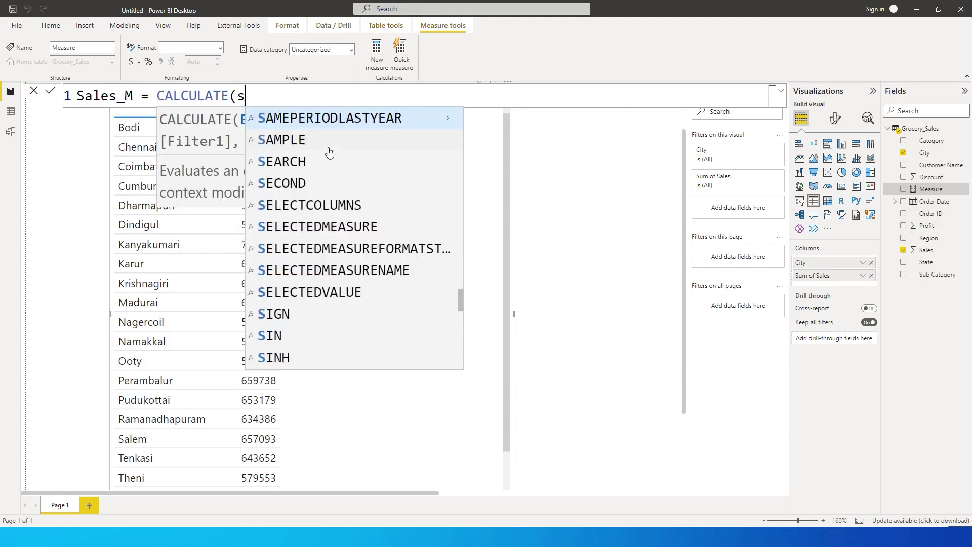
type("s[Sales")
key("Tab")
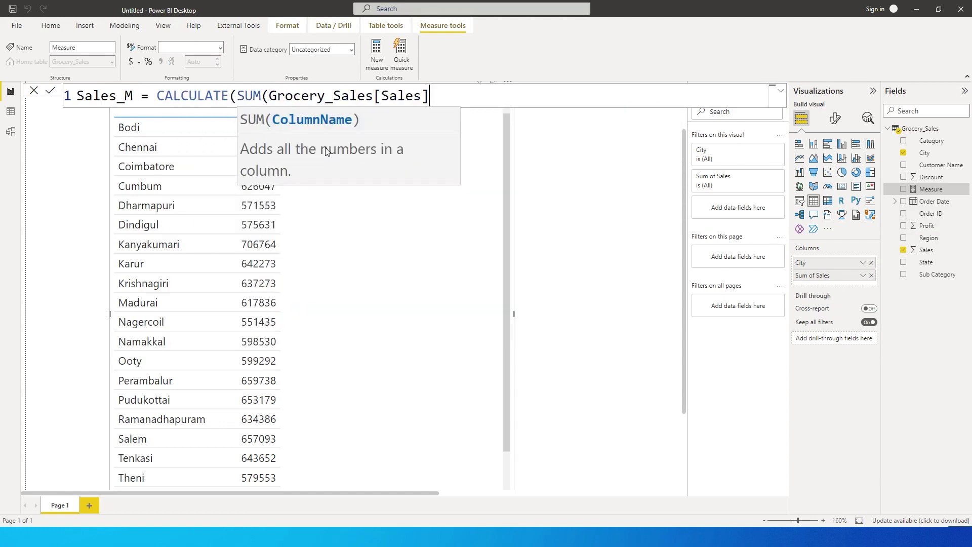
type("))")
key("Return")
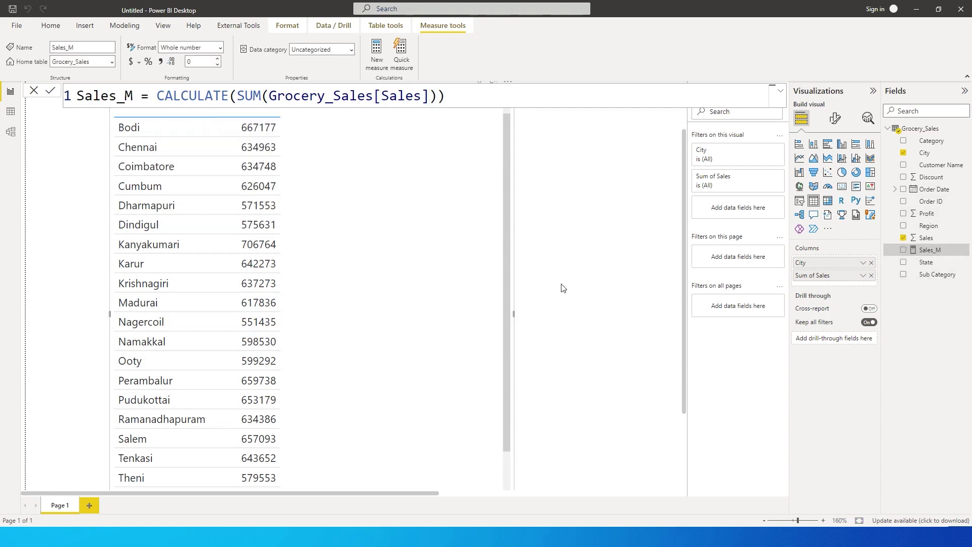
left_click(541, 237)
Create a new Grocery_Sales measure named Previous Row Value starting with CALCULATE
left_click(962, 130)
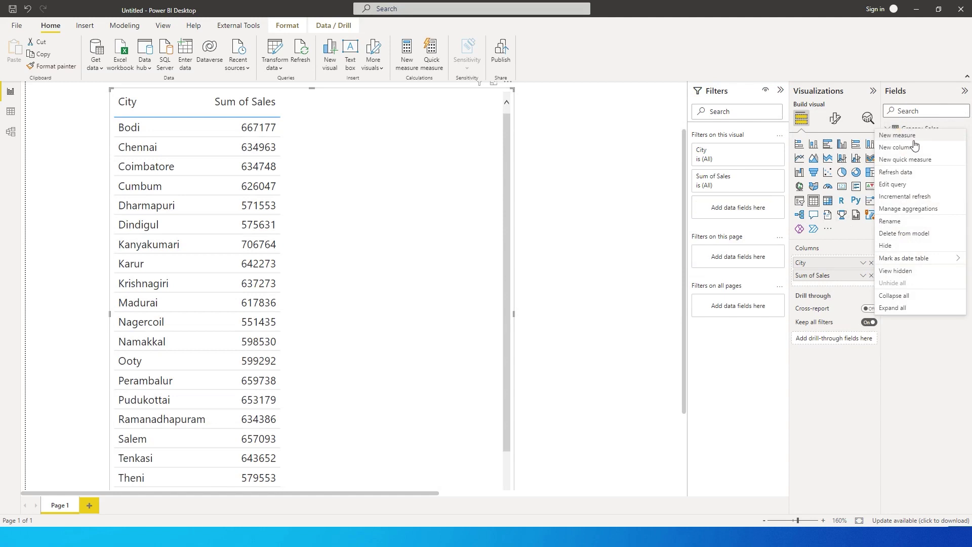
left_click(897, 135)
type("Previous Row")
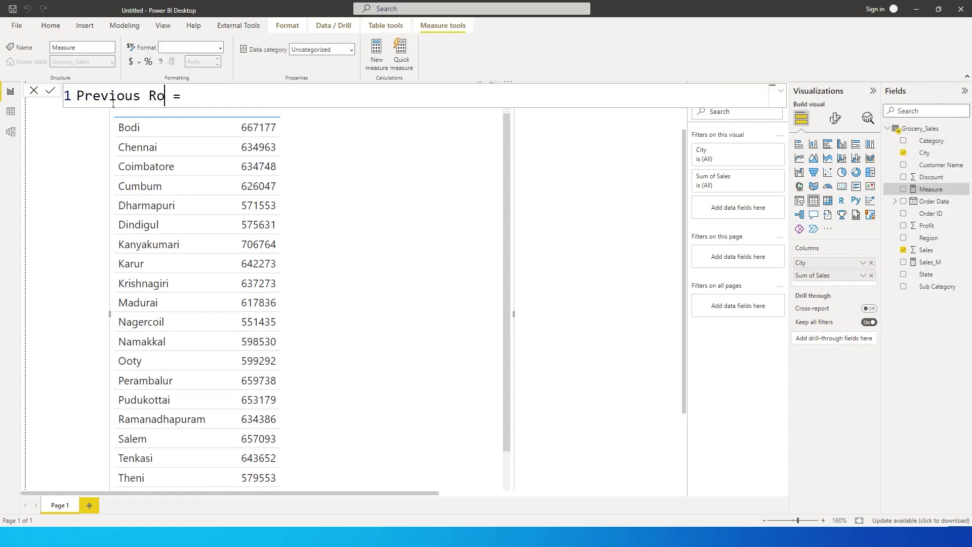
type(" Value")
left_click(267, 98)
type("Cal")
key("Tab")
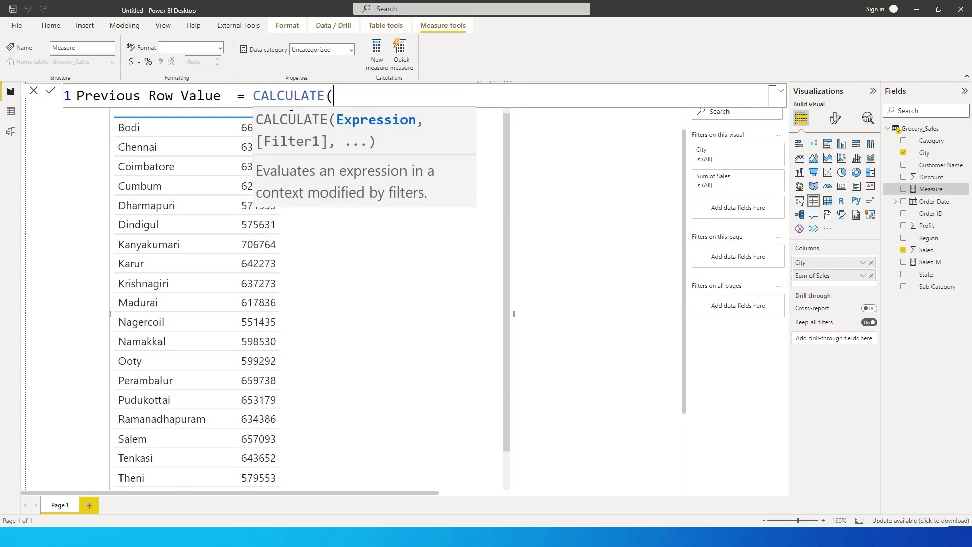
Pass Grocery_Sales[Sales_M] to CALCULATE and begin OFFSET( on a second line
type("tota")
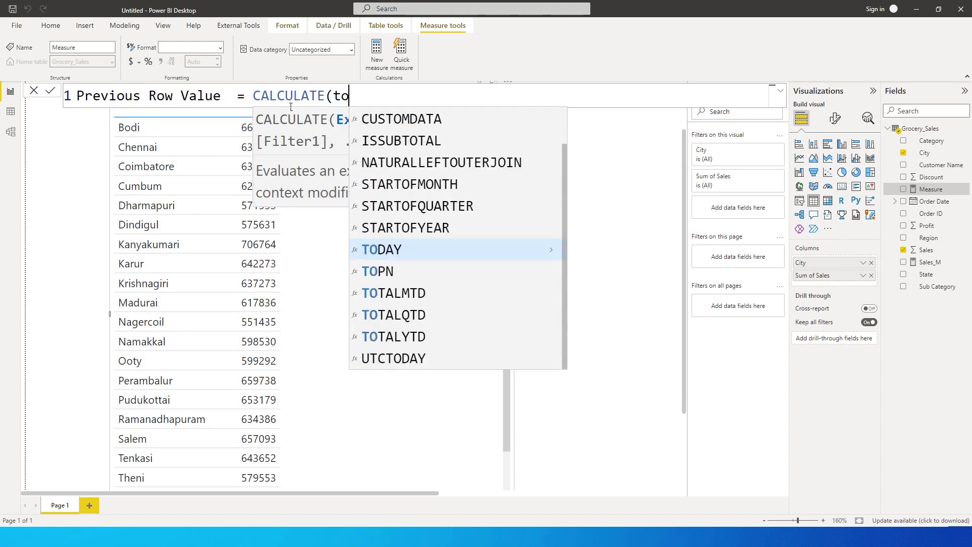
key("BackSpace")
key("BackSpace")
key("BackSpace")
key("BackSpace")
type("Sales")
key("Tab")
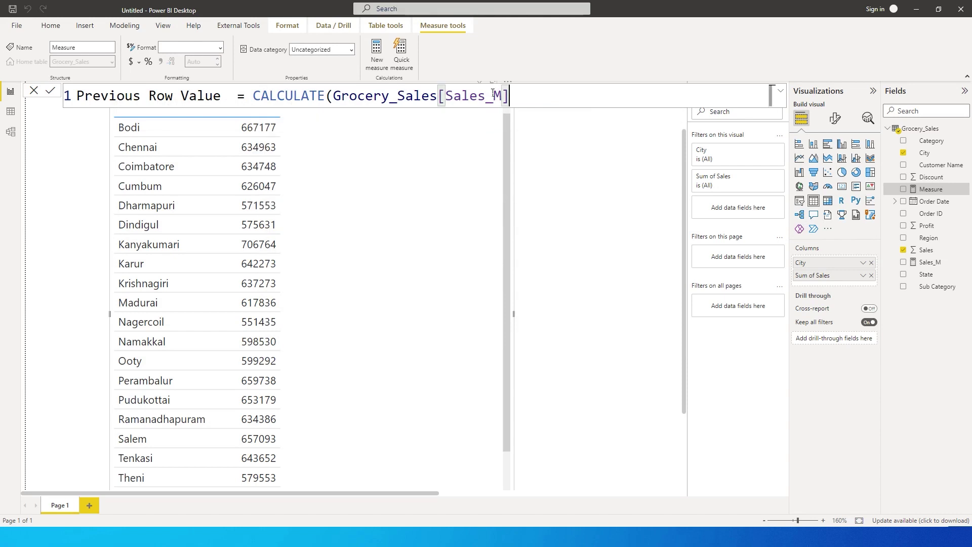
type(",")
key("shift+Return")
type("O")
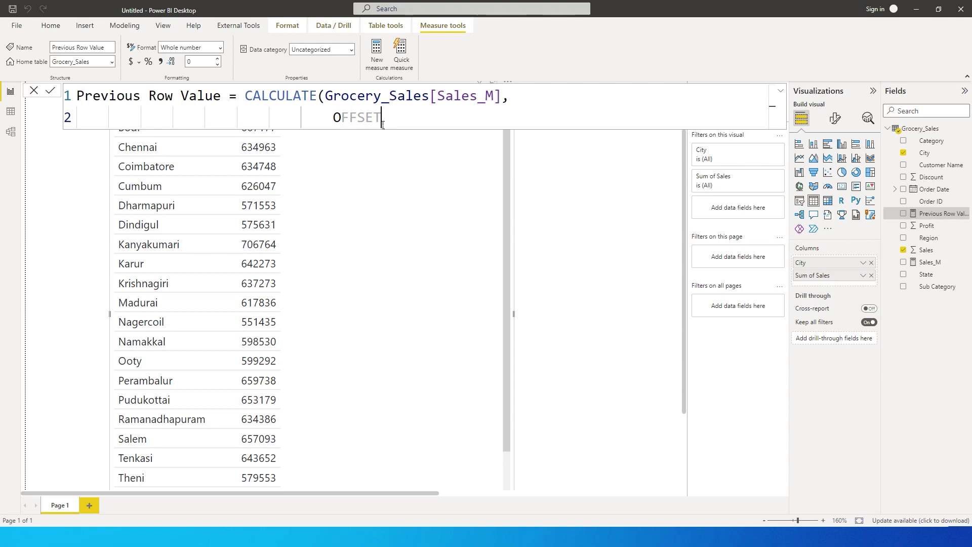
type("(")
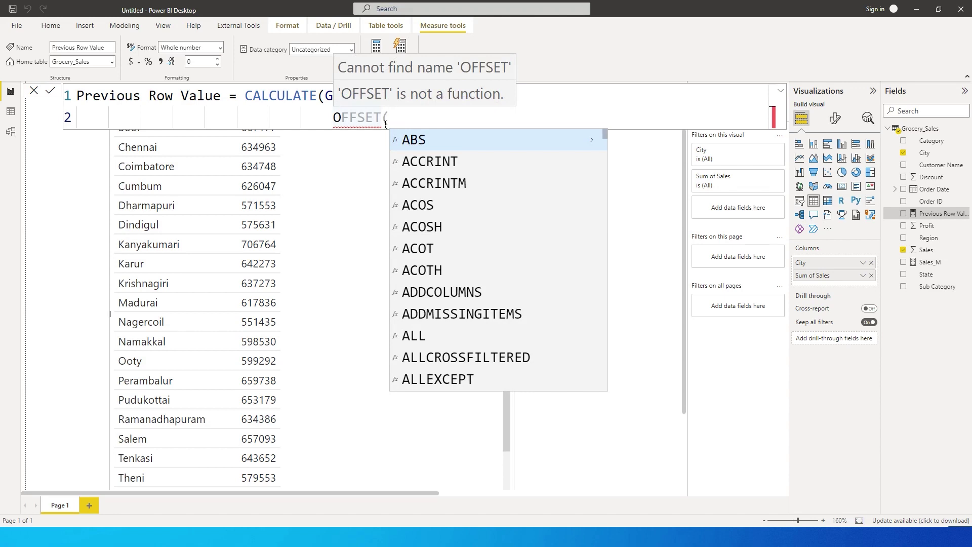
Settle on -1 as OFFSET's step after trying -2 and 1, followed by ALL
type("-1")
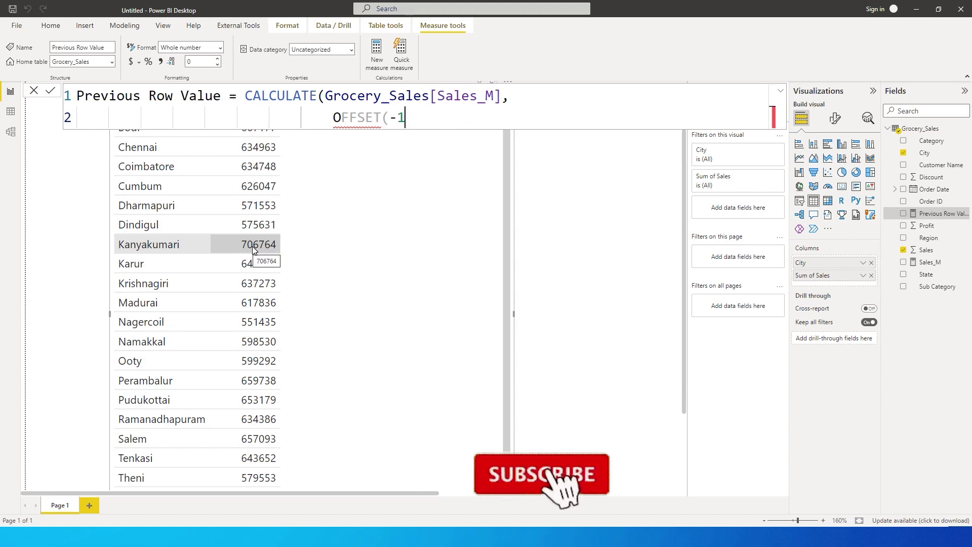
key("BackSpace")
type("2")
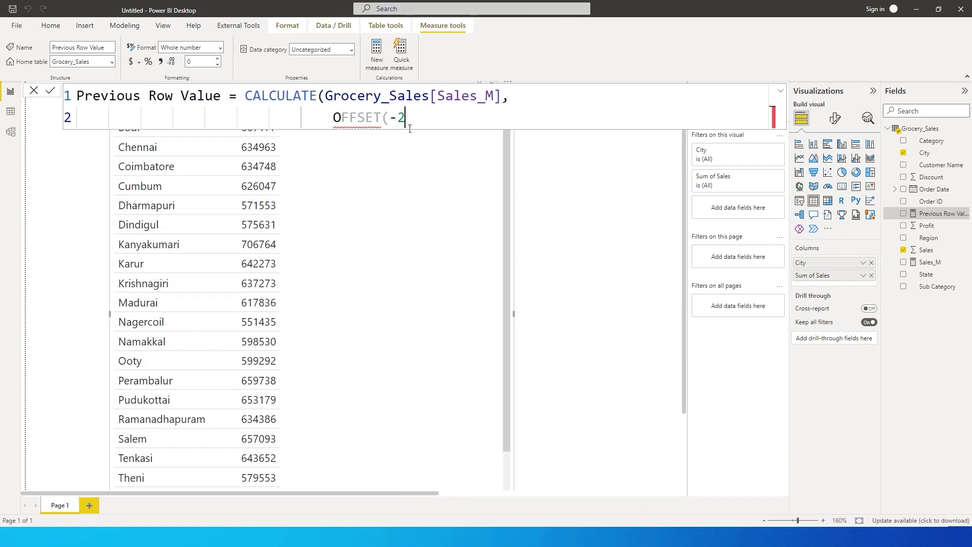
key("BackSpace")
key("BackSpace")
key("Escape")
type("1")
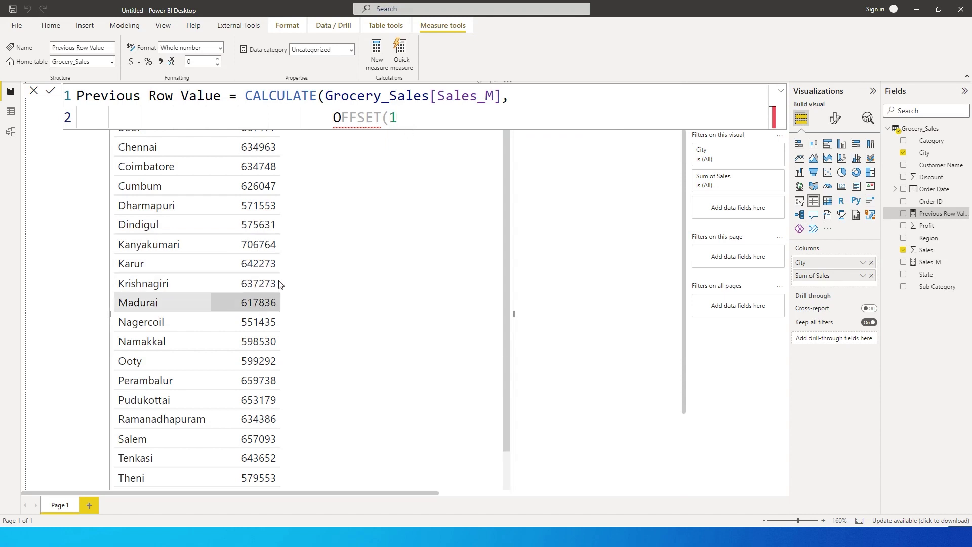
key("BackSpace")
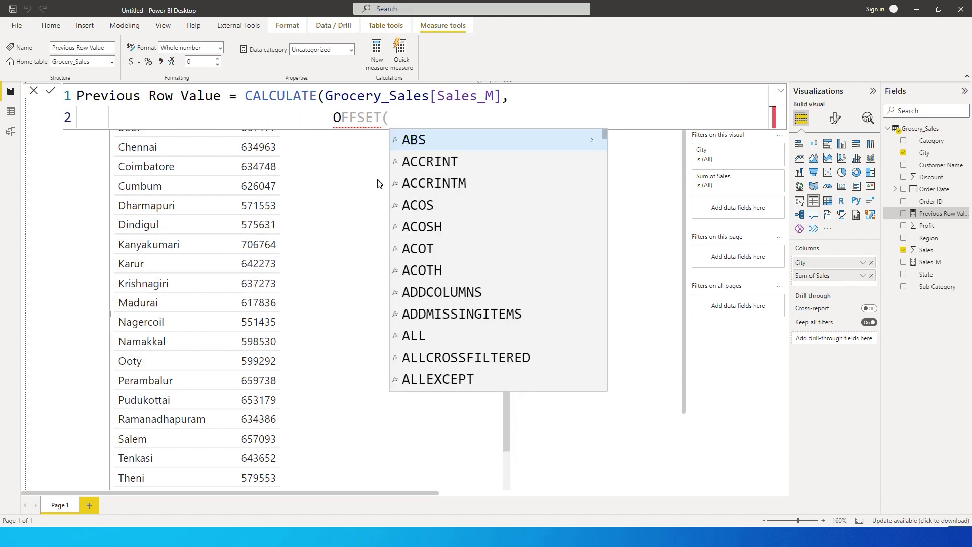
type("-1")
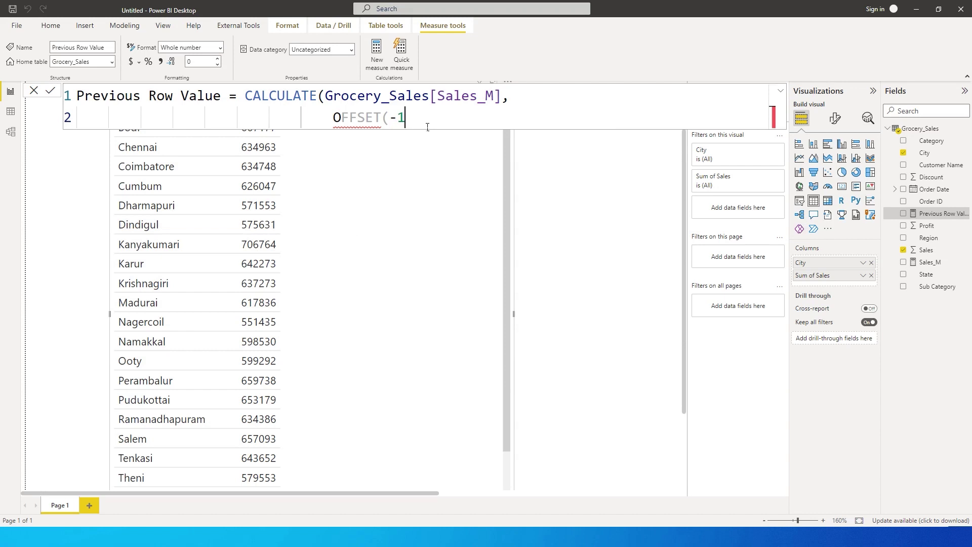
type(",ALL")
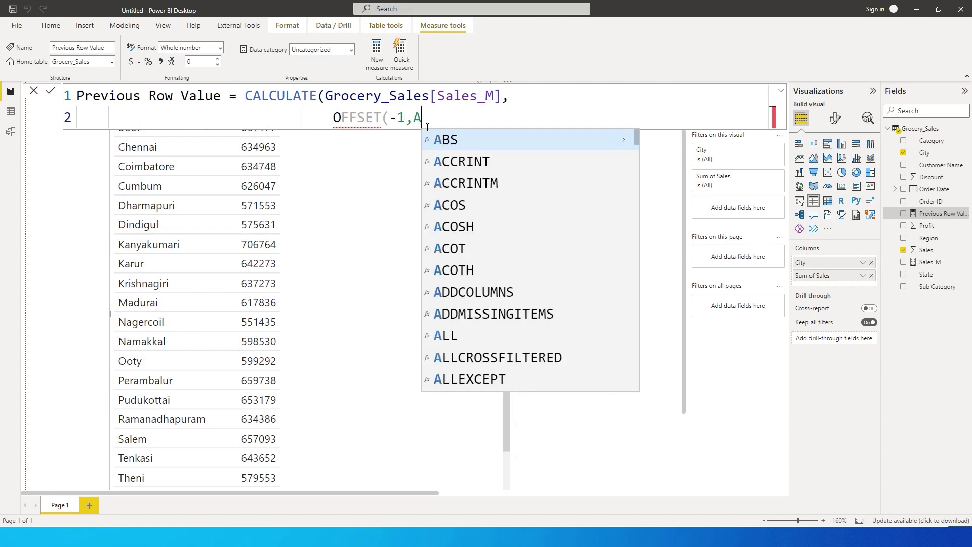
Use ALLSELECTED(Grocery_Sales[City]) as OFFSET's relation, add a comma, and start a new line
key("Down")
key("Down")
key("Down")
key("Down")
key("Tab")
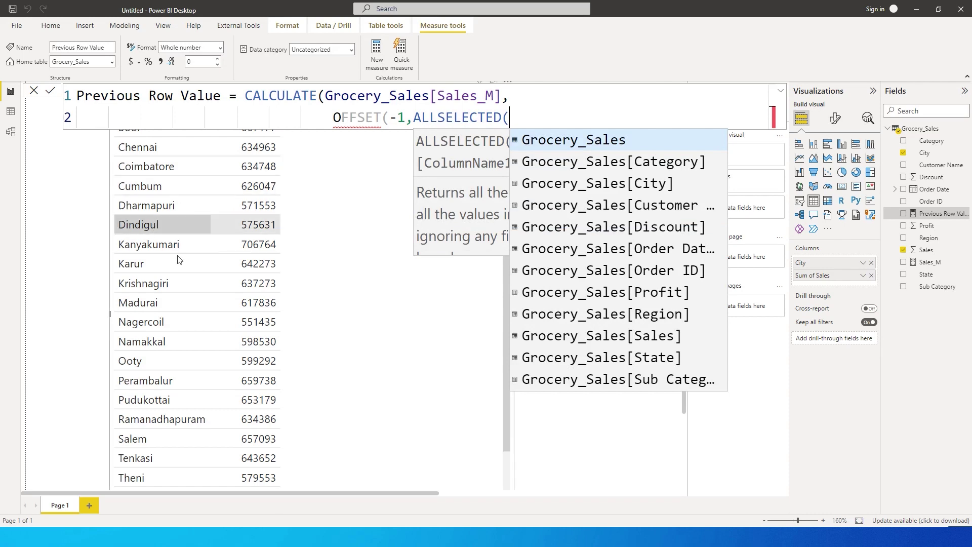
type("city")
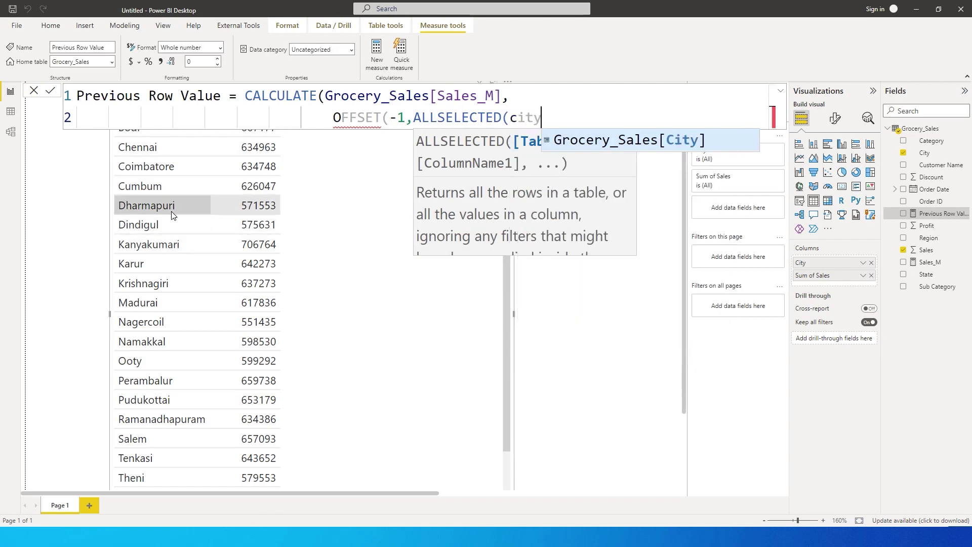
key("Tab")
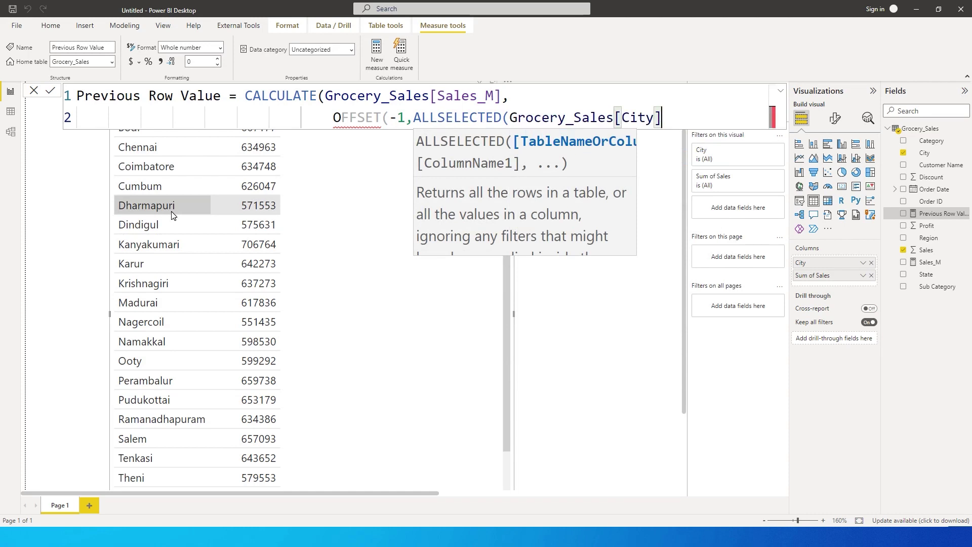
key("shift+Return")
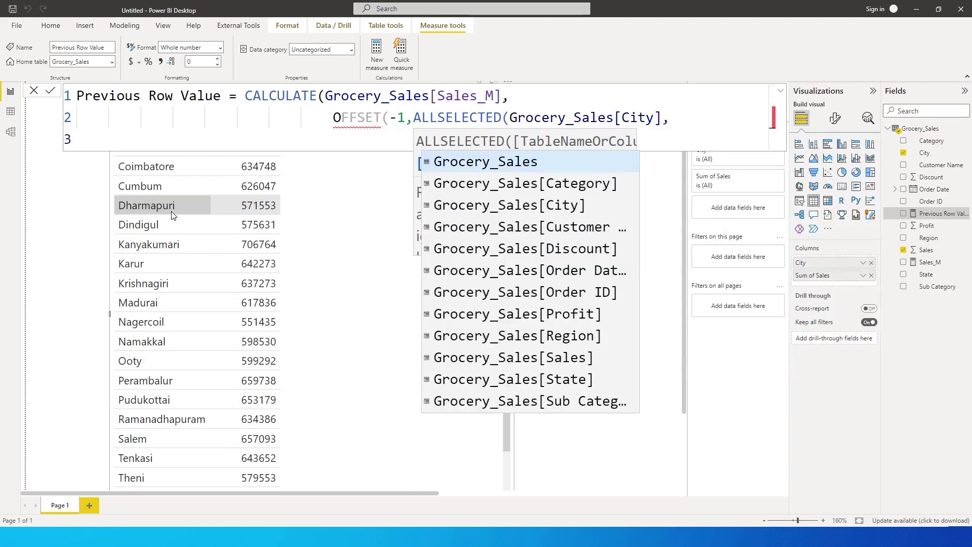
key("shift+Return")
left_click(685, 124)
type("),")
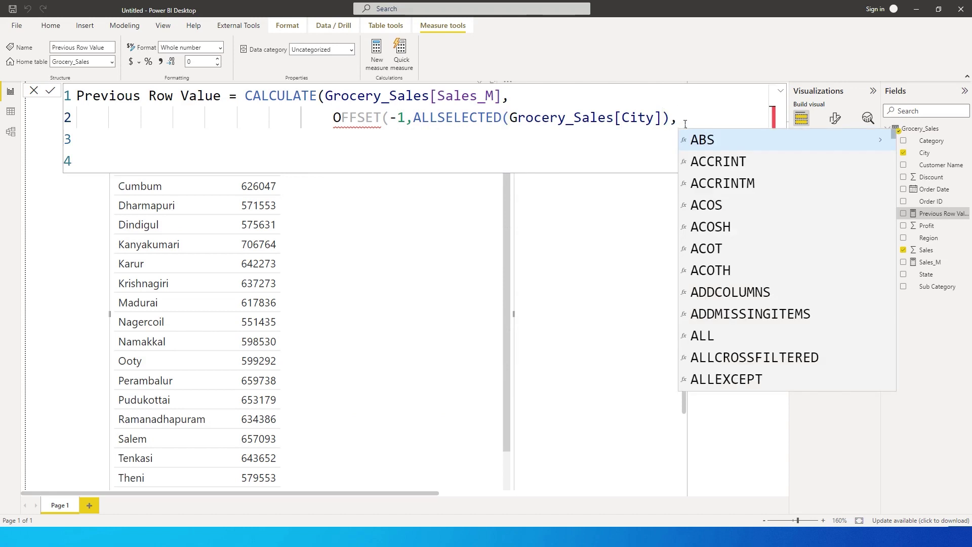
key("shift+Return")
key("Escape")
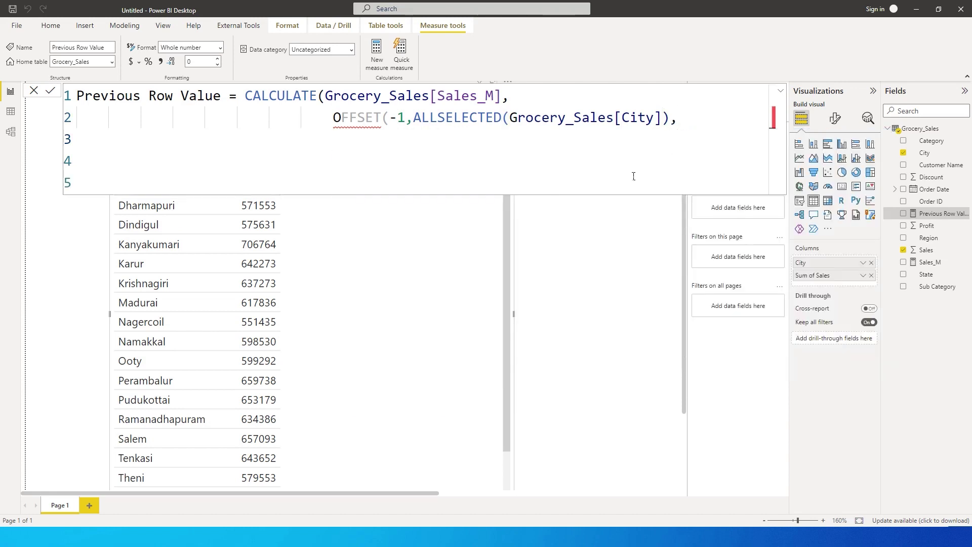
Add ORDERBY(Grocery_Sales[City],ASC) on line 3 and close the OFFSET and CALCULATE parentheses
type("ORDER")
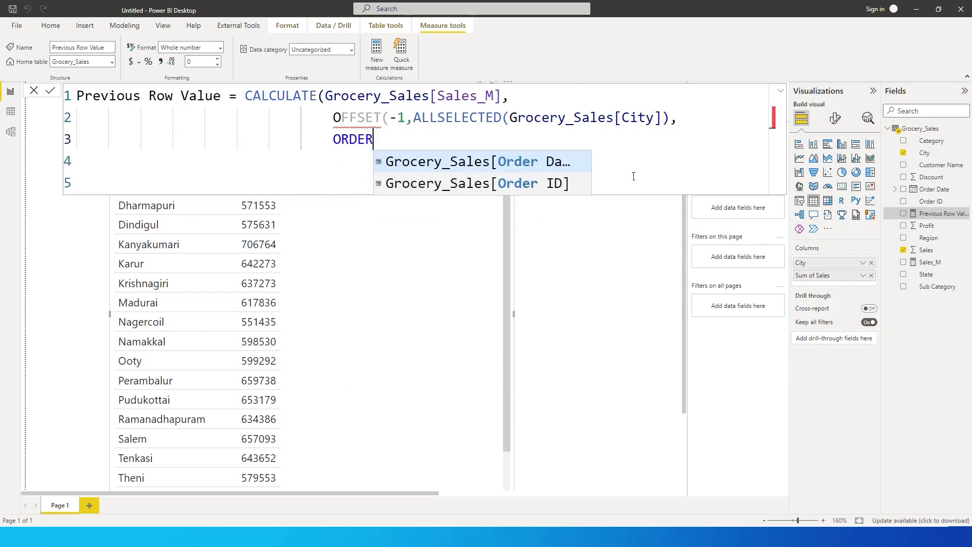
type("BY")
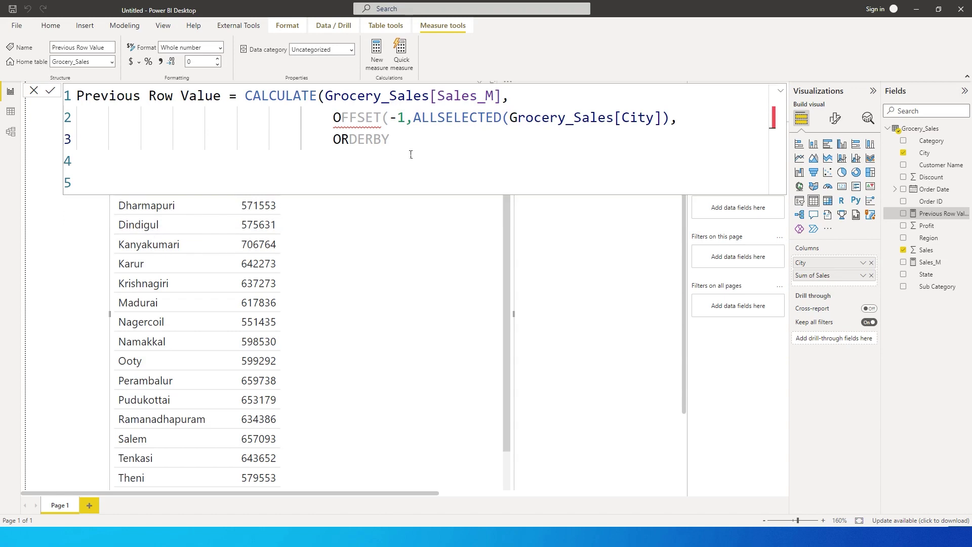
key("Tab")
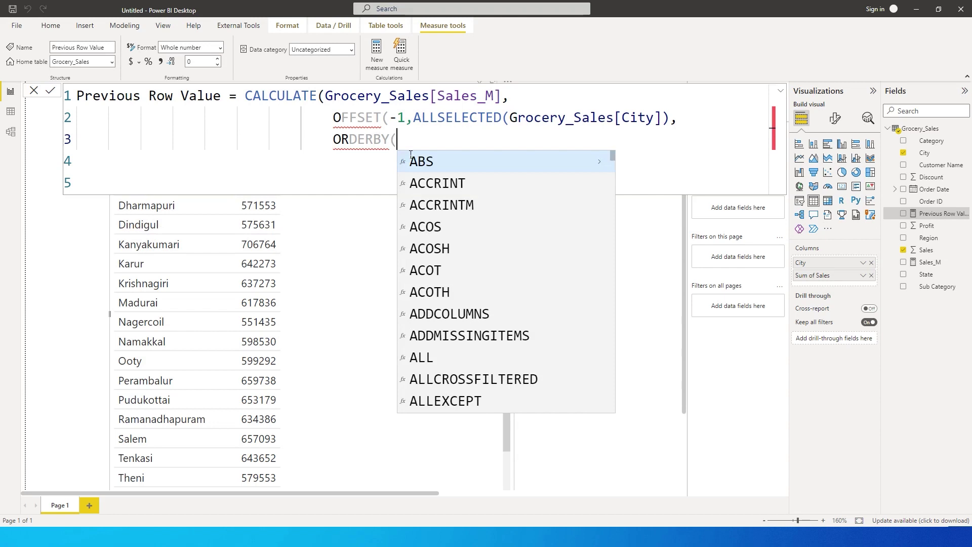
type("City")
key("Tab")
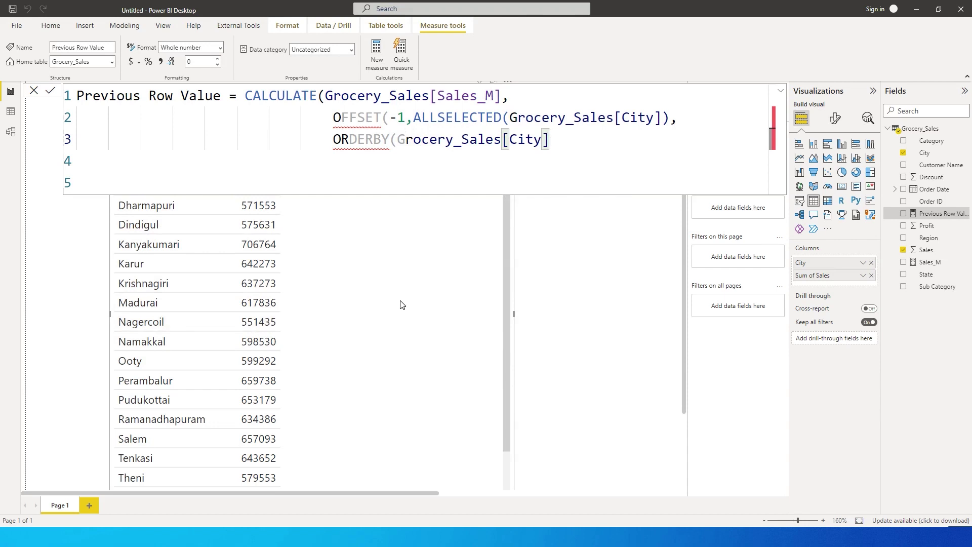
type(",")
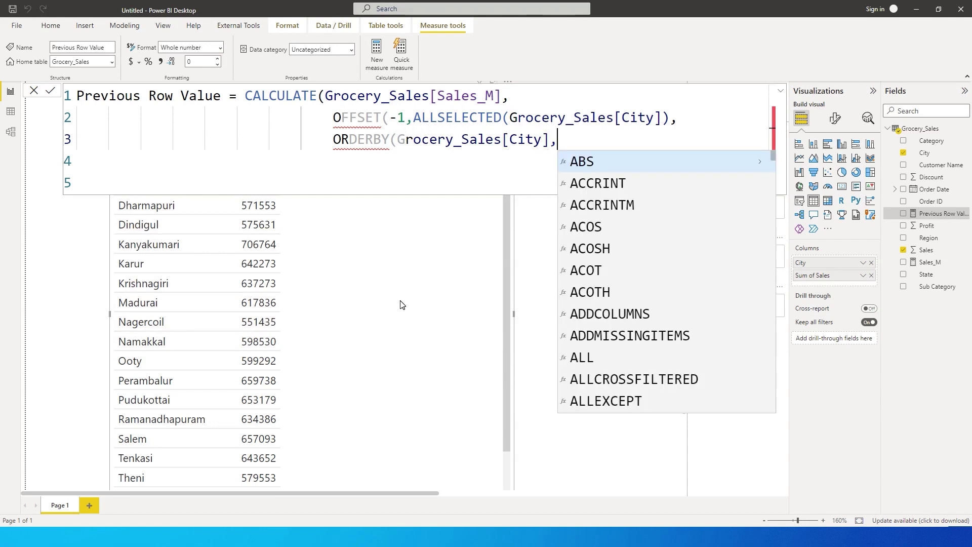
type("ASC")
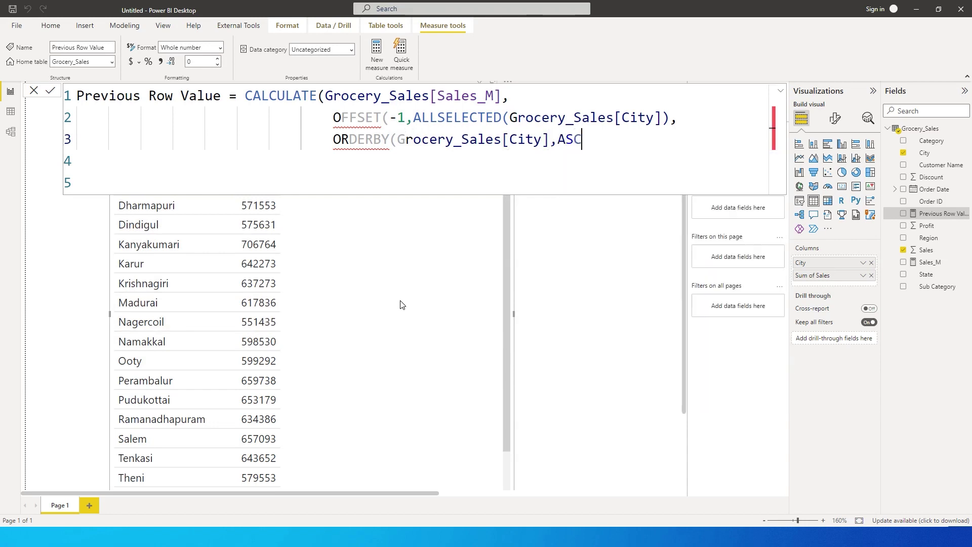
key("BackSpace")
key("BackSpace")
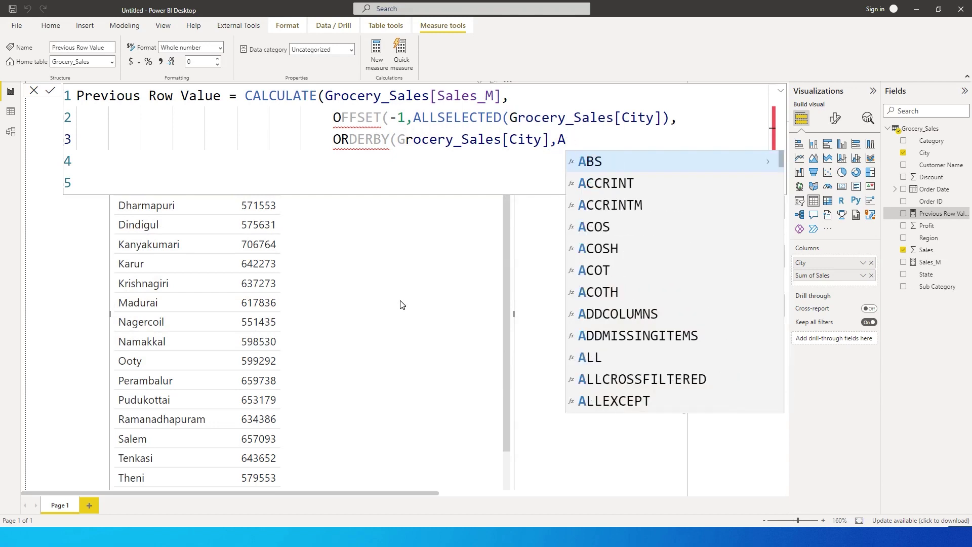
type("SC")
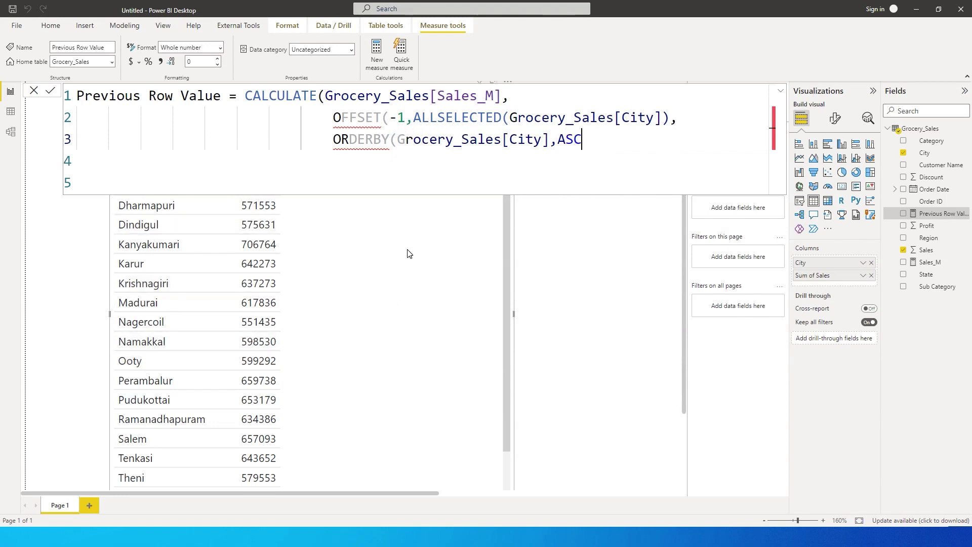
type(")")
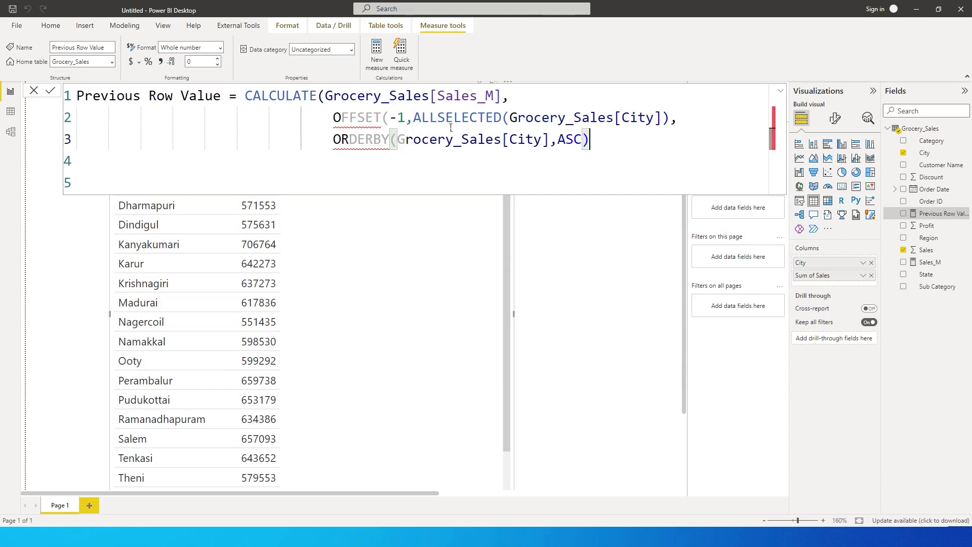
type(")")
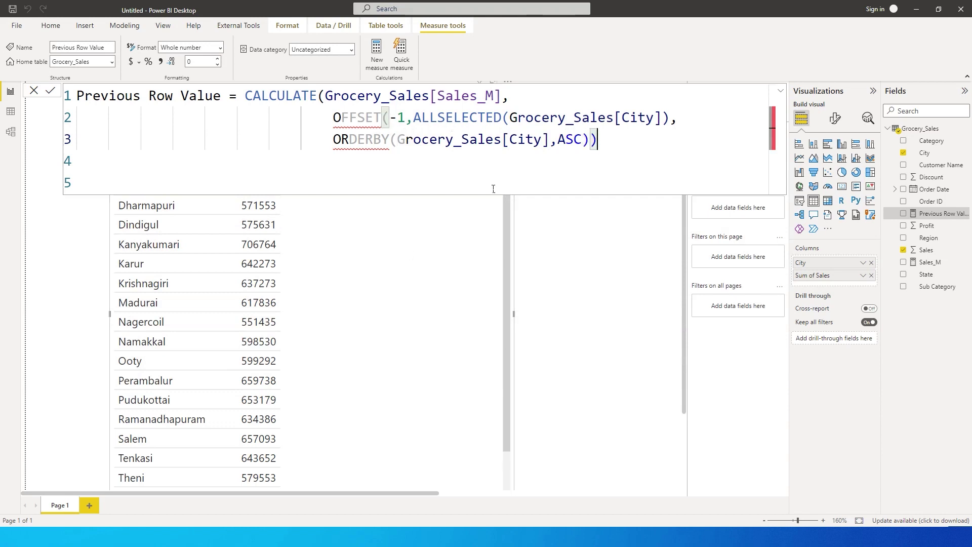
type(")")
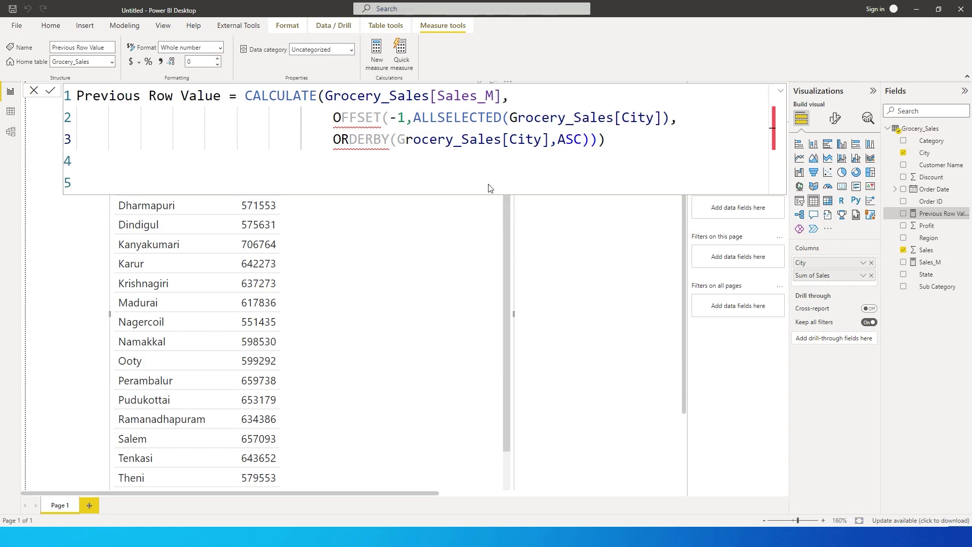
Commit the measure and add Previous Row Value as a column in the City sales table
left_click(538, 235)
left_click(417, 232)
left_click_drag(942, 214, 433, 223)
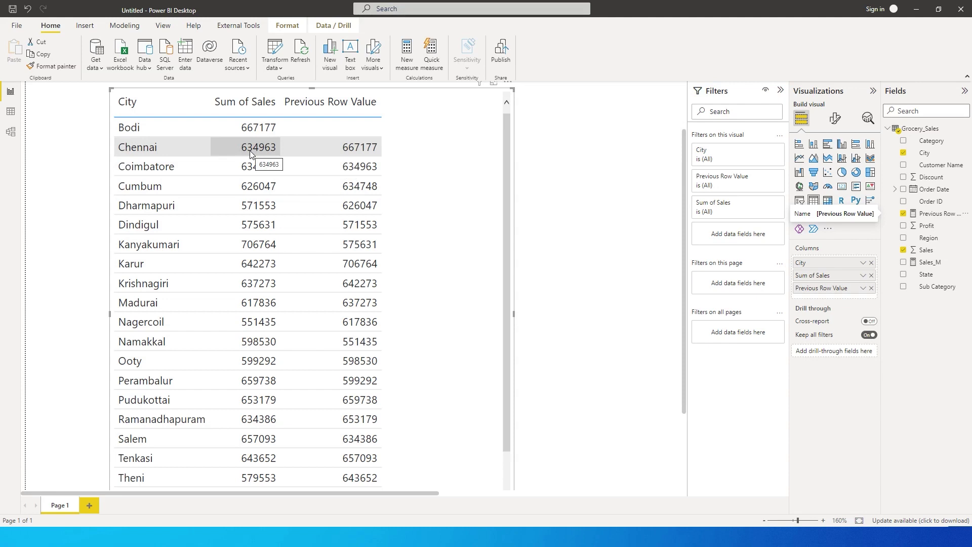
left_click(931, 213)
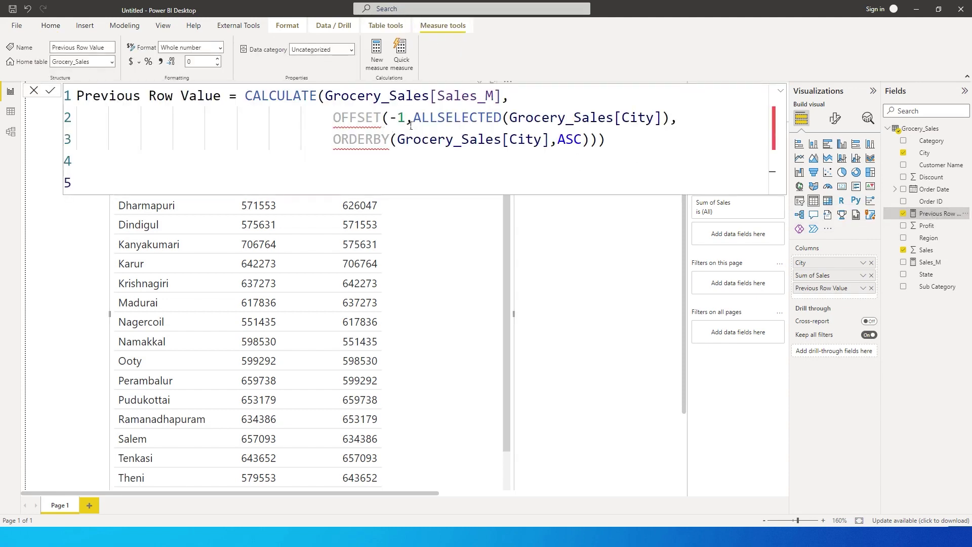
Change the OFFSET step from -1 to 1 so each city shows the next city's sales
double_click(402, 121)
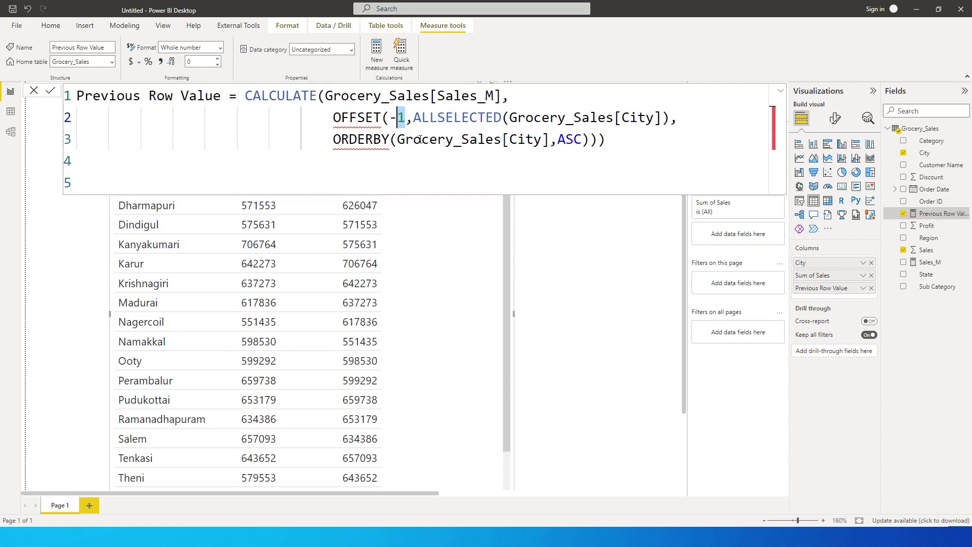
key("BackSpace")
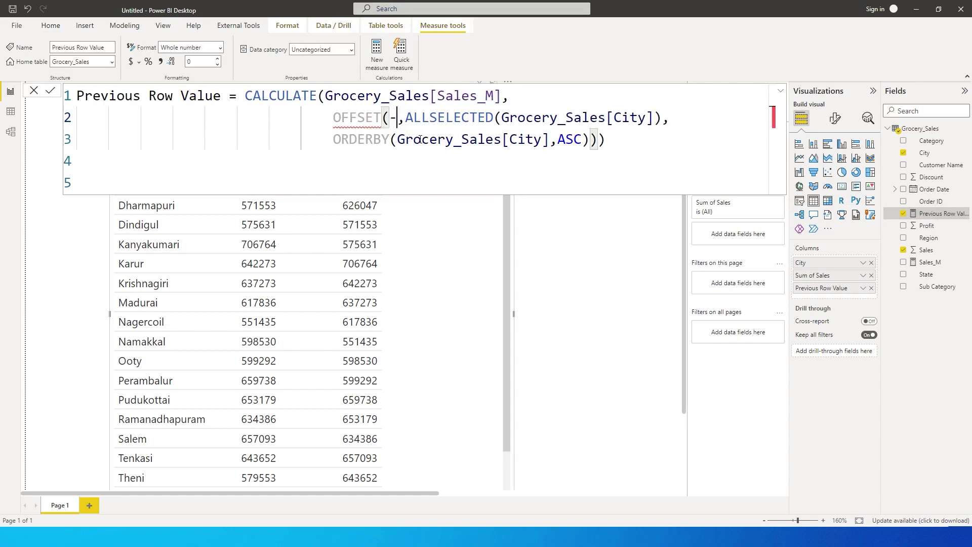
key("BackSpace")
type("1")
key("Return")
left_click(568, 242)
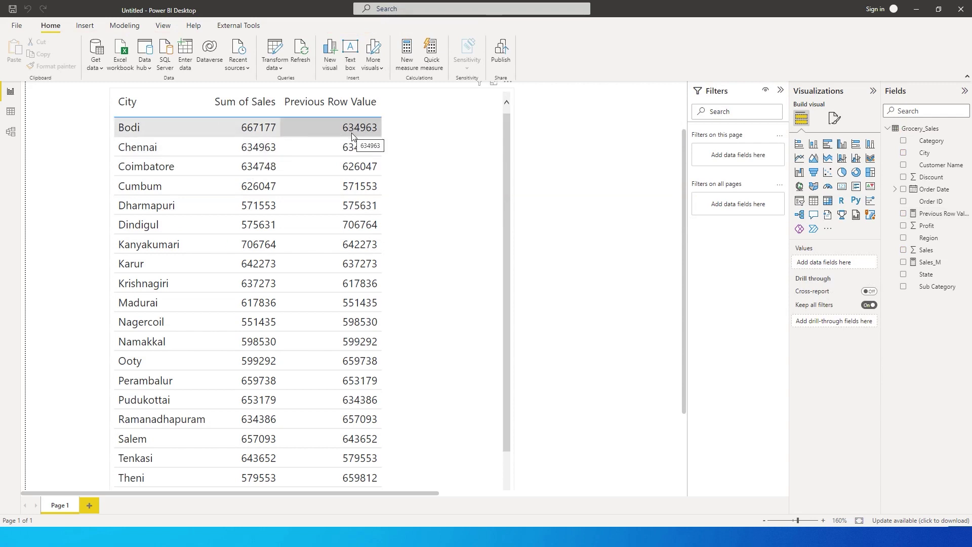
Scroll through the City table to check the values: Virudhunagar blank, total 14289805
left_click_drag(508, 134, 500, 245)
left_click(516, 156)
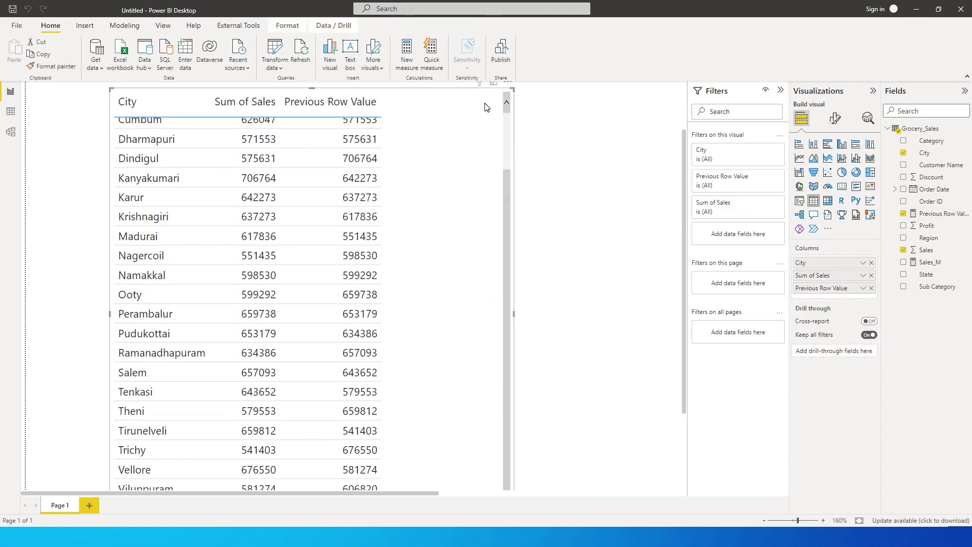
scroll(447, 370, "down", 3)
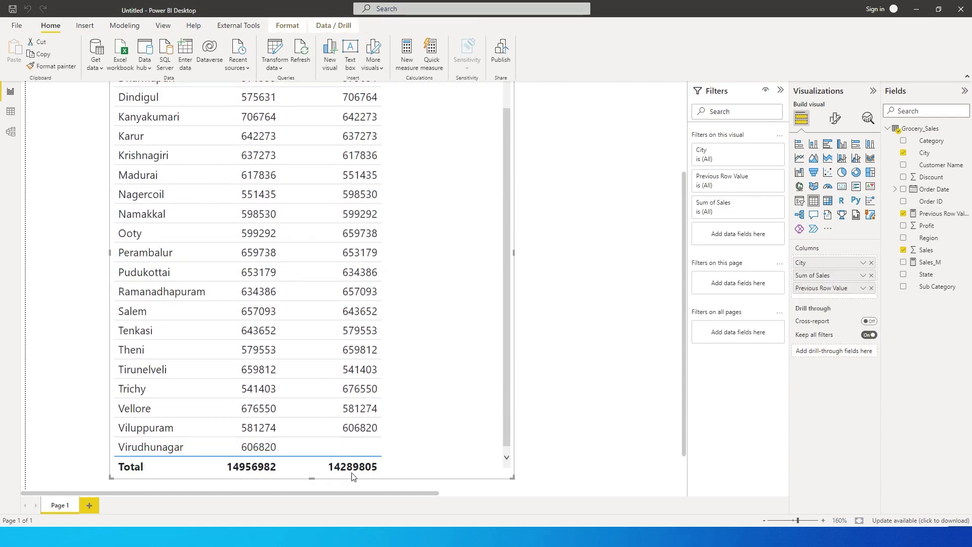
scroll(388, 337, "up", 1)
scroll(478, 269, "up", 3)
scroll(439, 231, "down", 1)
scroll(439, 231, "up", 1)
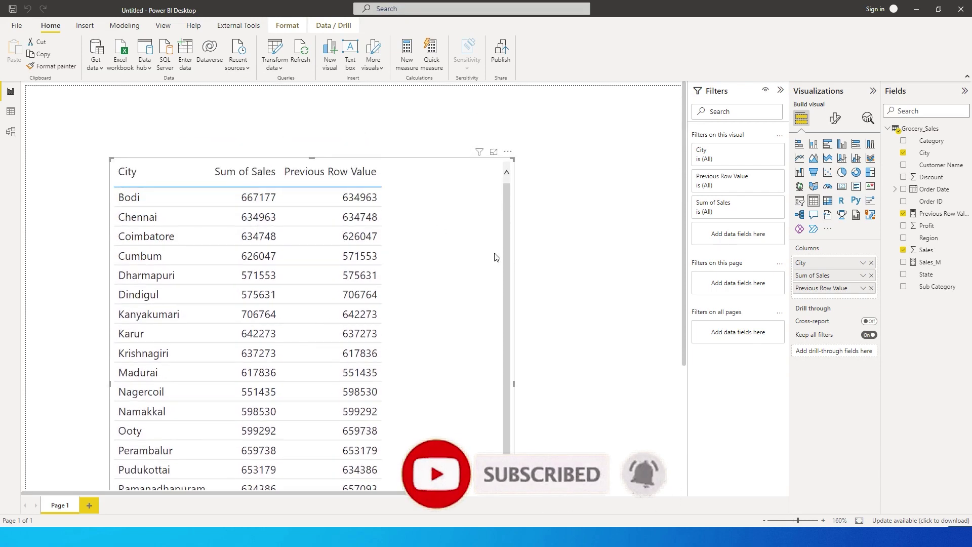
Copy the Previous Row Value formula and paste it into a new Grocery_Sales measure
left_click(943, 213)
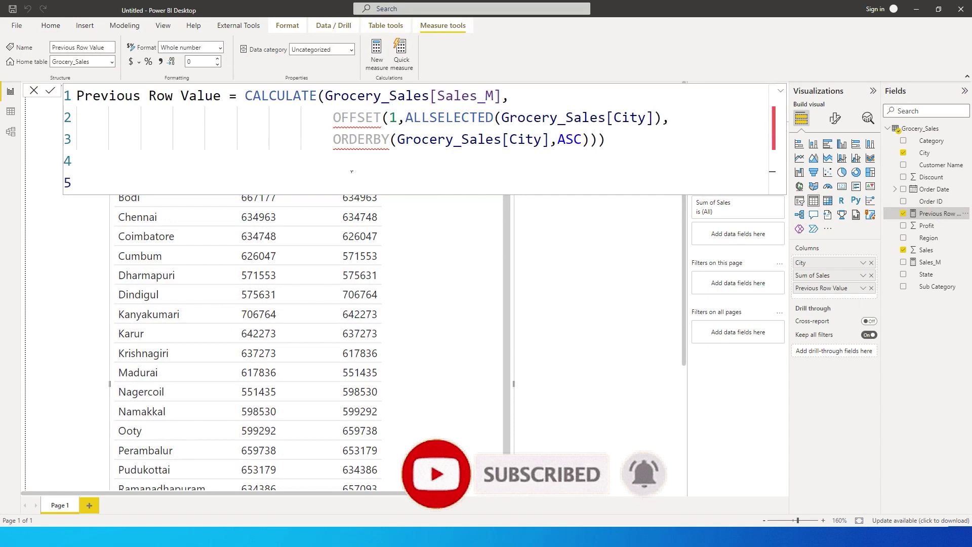
left_click(530, 278)
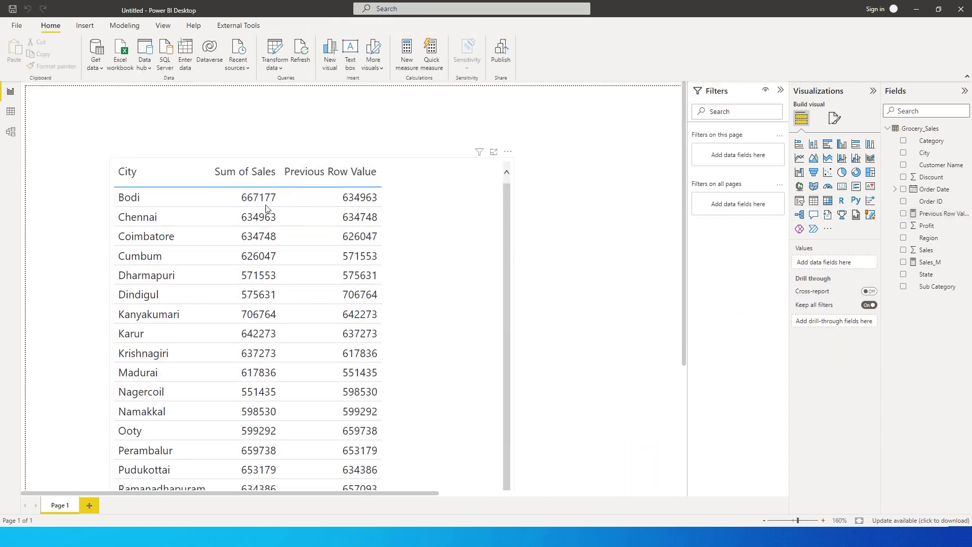
left_click(939, 213)
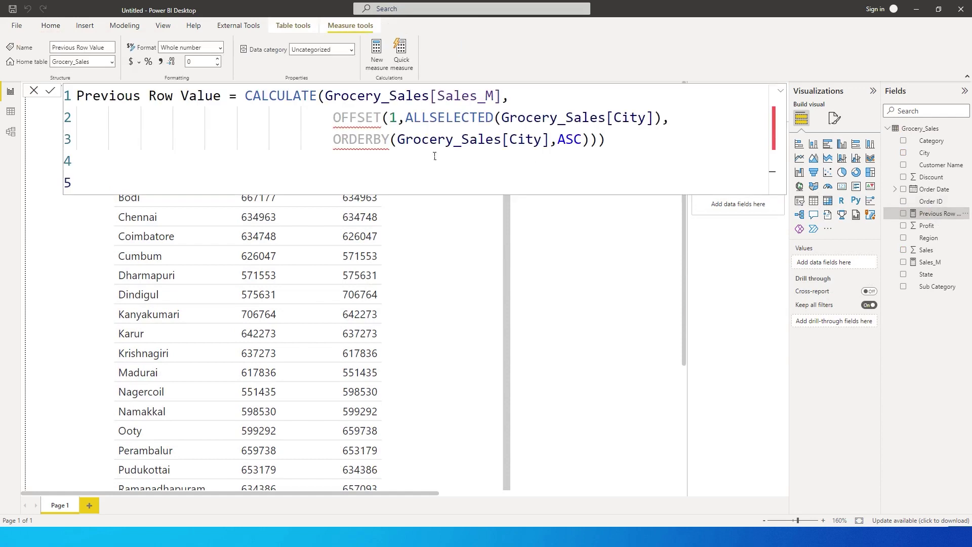
left_click_drag(586, 150, 37, 85)
key("ctrl+c")
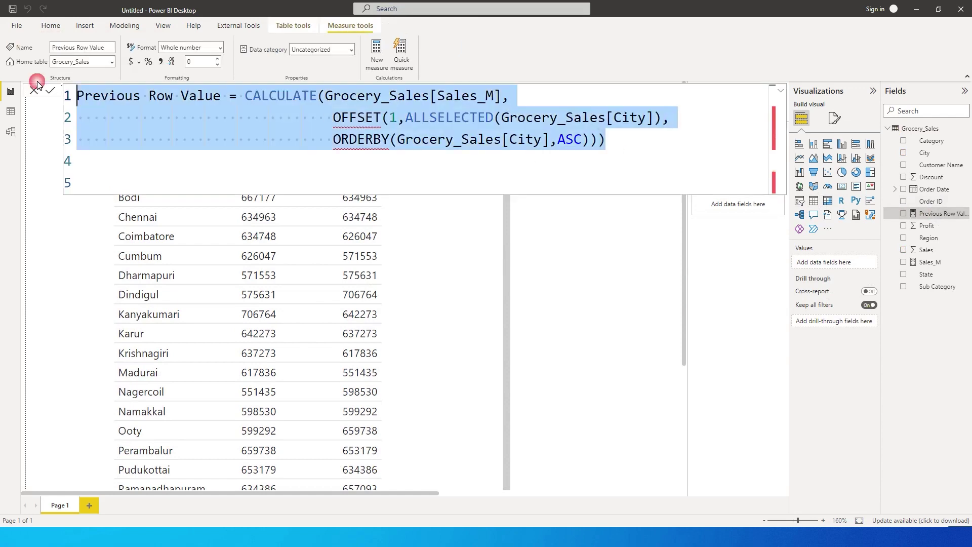
key("Escape")
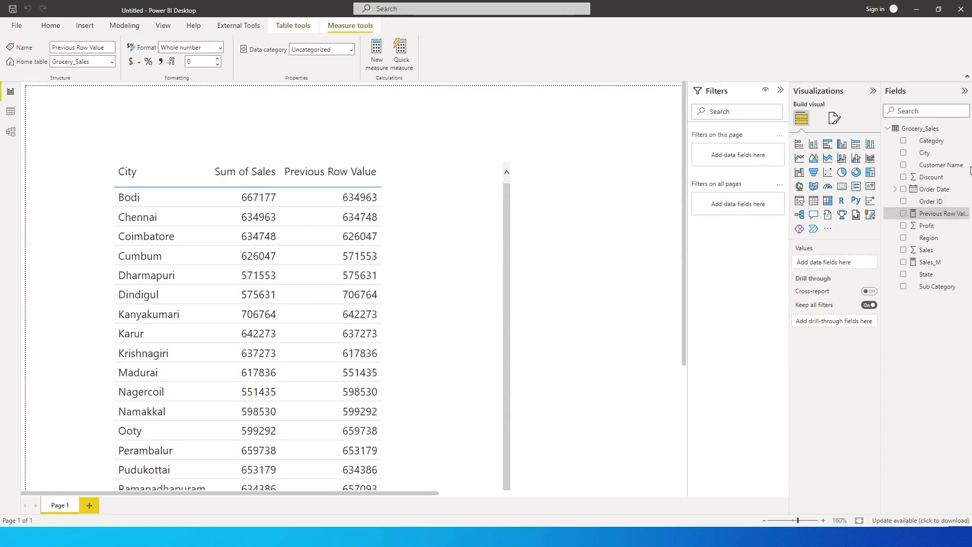
left_click(962, 131)
left_click(937, 137)
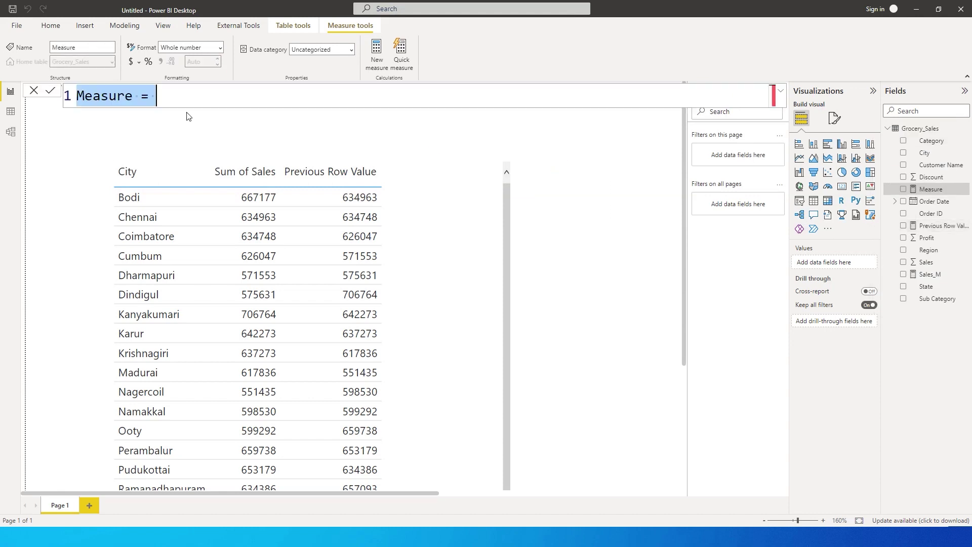
key("ctrl+v")
Rename the pasted measure to Differnce and wrap its CALCULATE in Var Prev_row =
left_click(226, 98)
left_click_drag(226, 98, 59, 97)
type("Differnce")
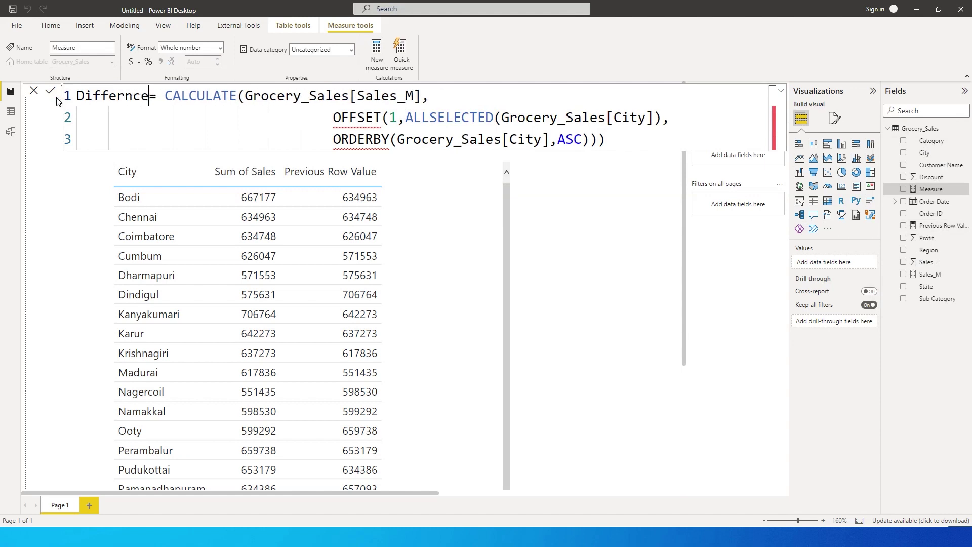
left_click(167, 103)
type("Var ")
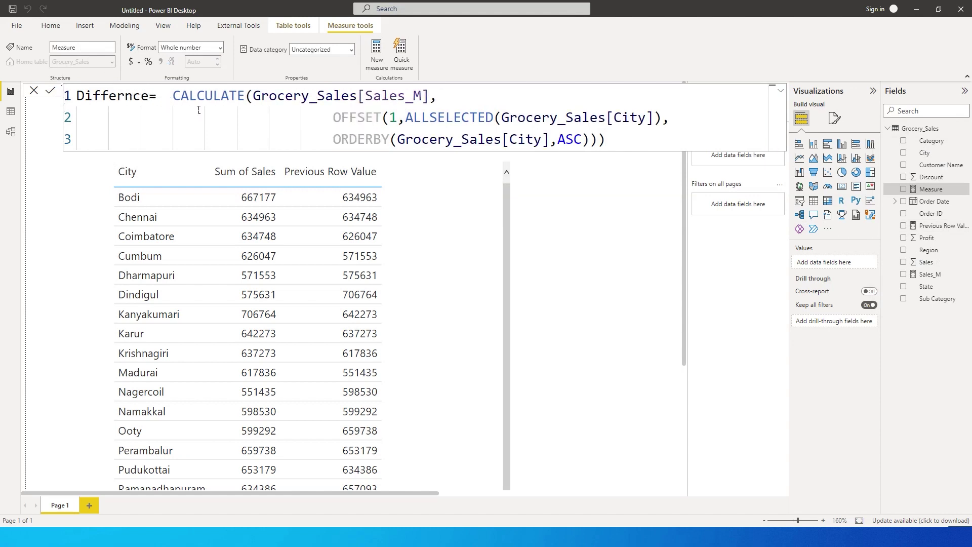
type("Prev")
type("_row ")
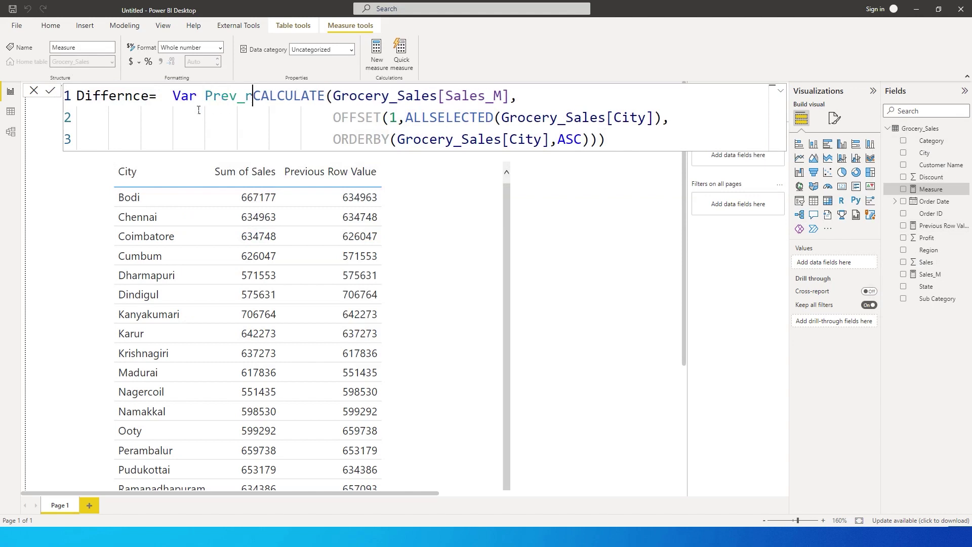
type("=")
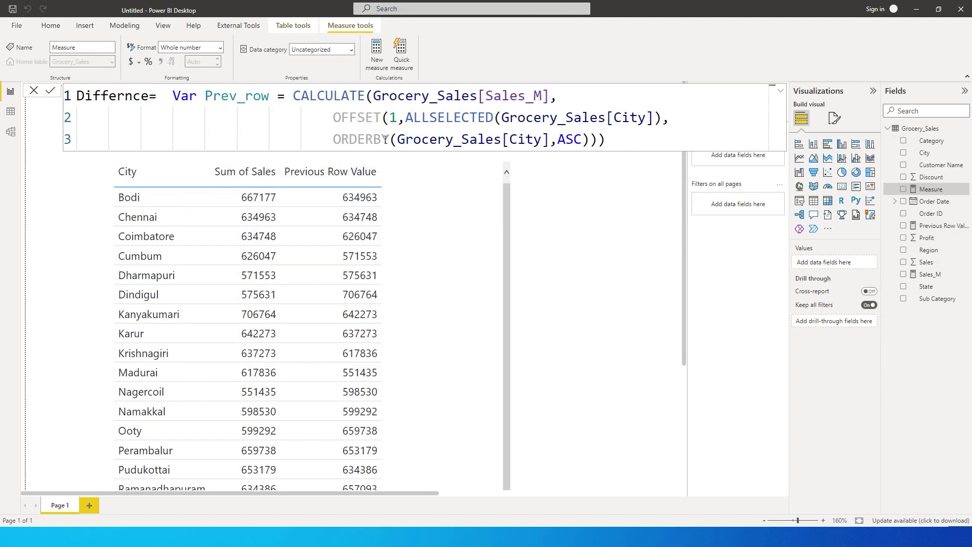
Add Return Grocery_Sales[Sales_M] - Prev_row on a new line and commit the measure
left_click(640, 144)
key("shift+Return")
key("shift+Return")
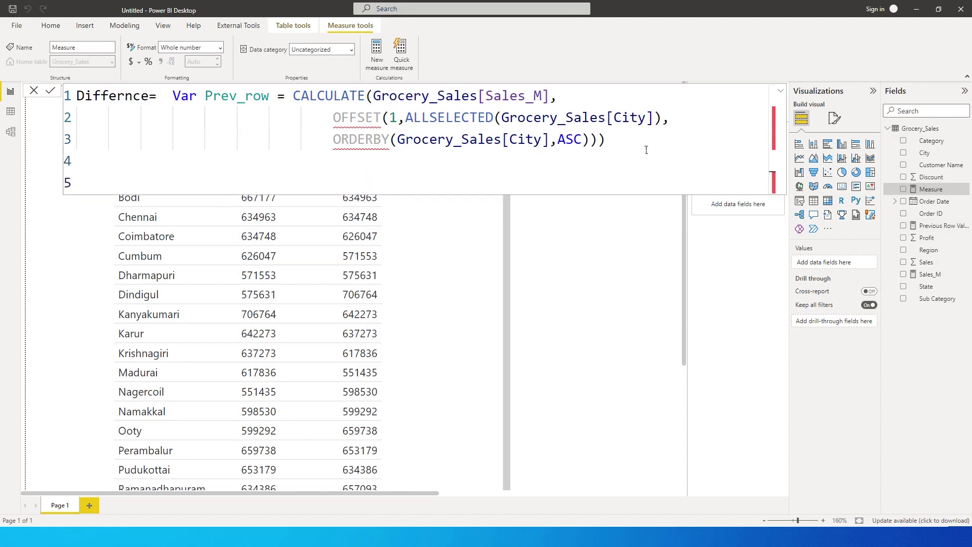
key("BackSpace")
key("BackSpace")
key("BackSpace")
key("BackSpace")
key("BackSpace")
type("Return Sales")
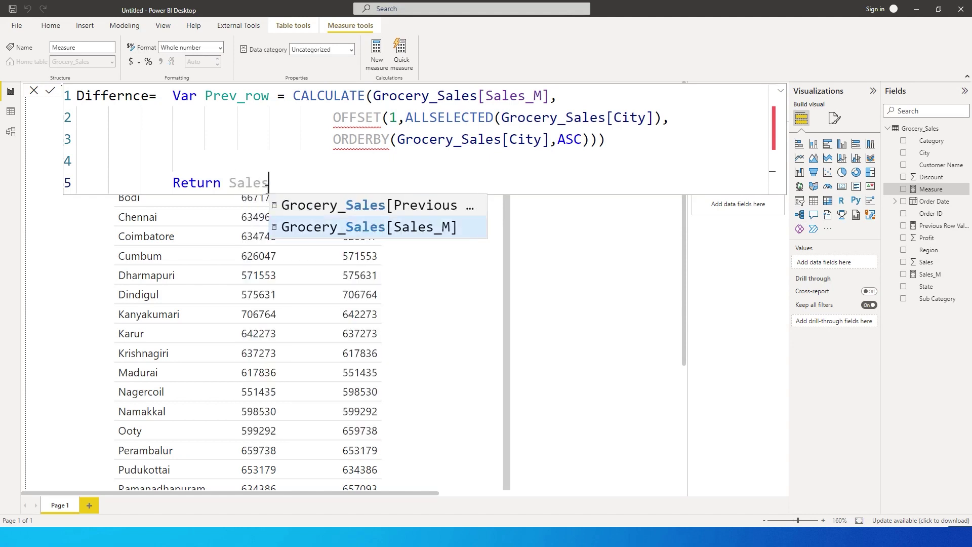
key("Tab")
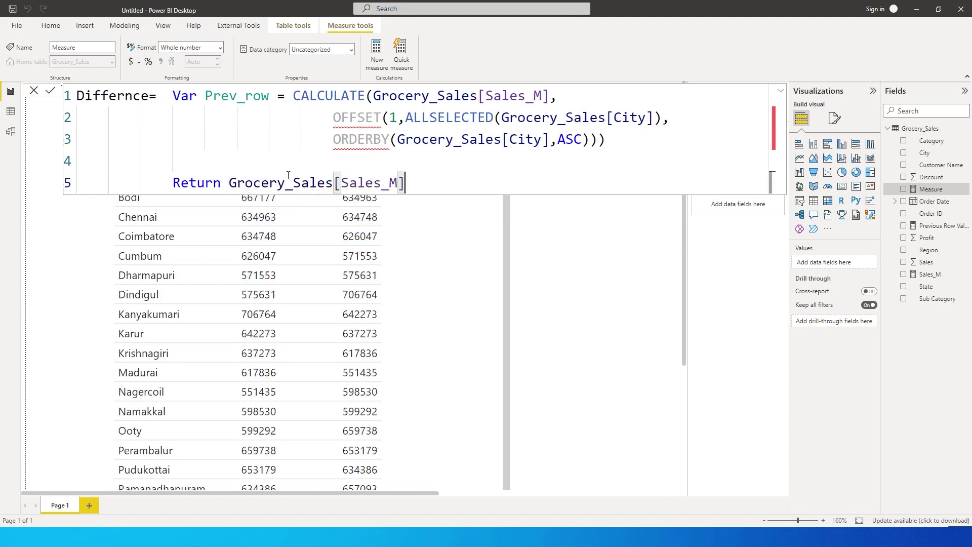
type("- {rev")
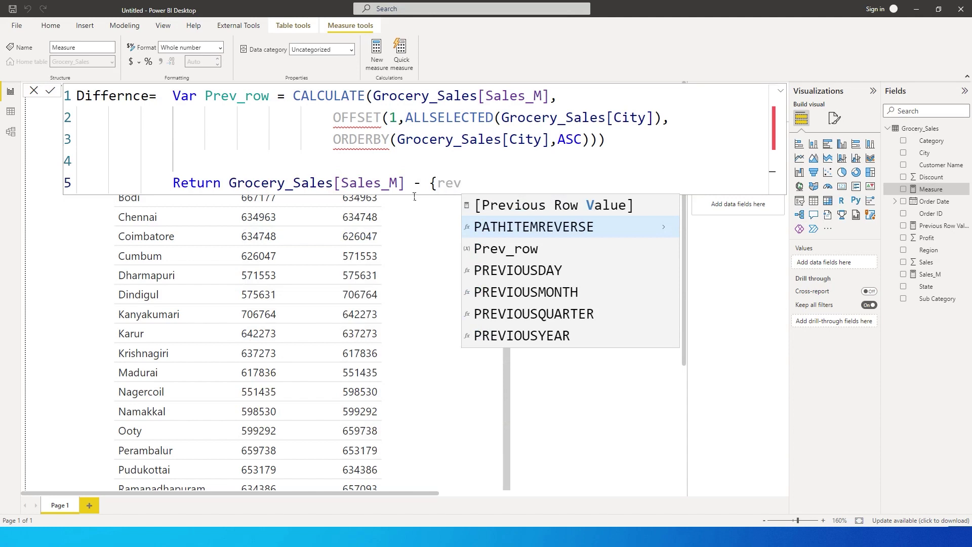
key("Down")
key("Tab")
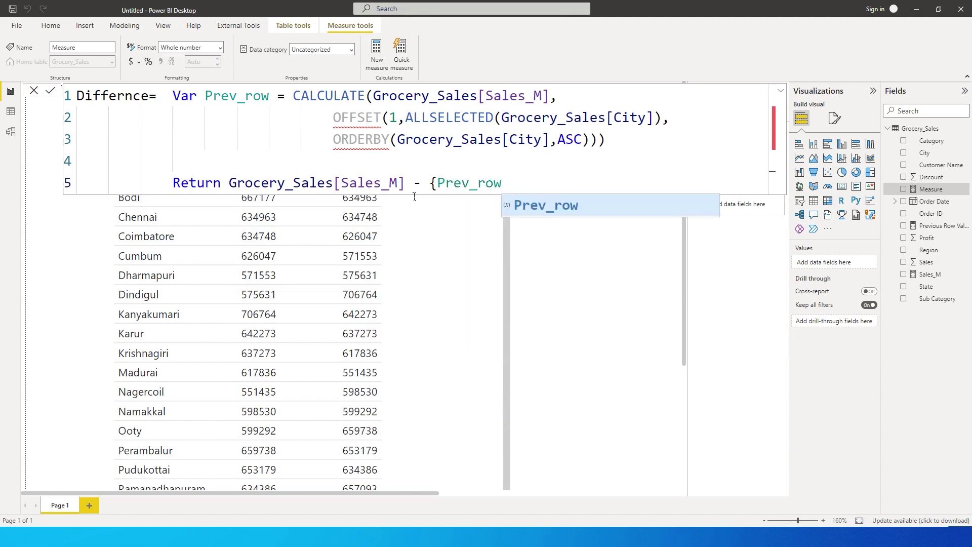
left_click(436, 184)
key("BackSpace")
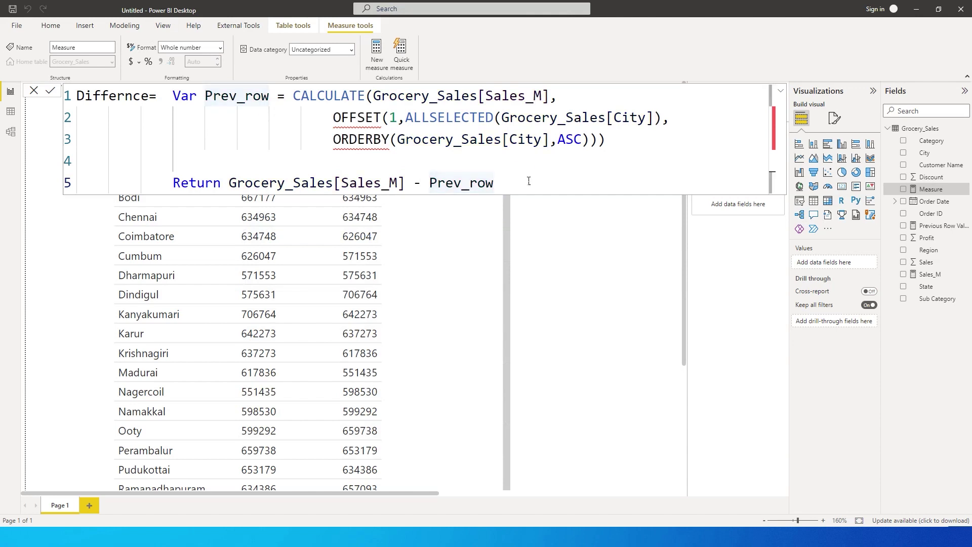
key("Return")
left_click(484, 161)
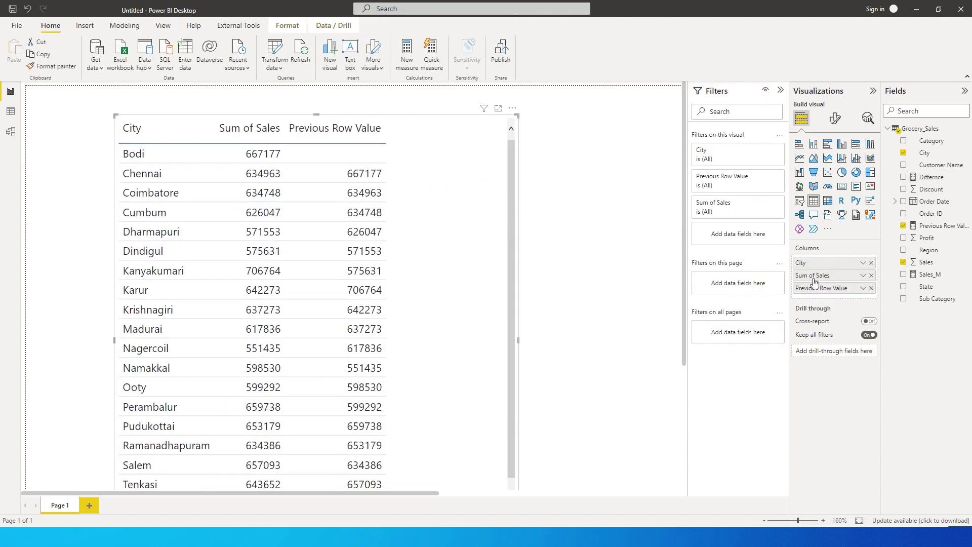
Add the Difference measure to the city table and check values like Bodi 667177 and Chennai -32214
left_click_drag(937, 183, 488, 243)
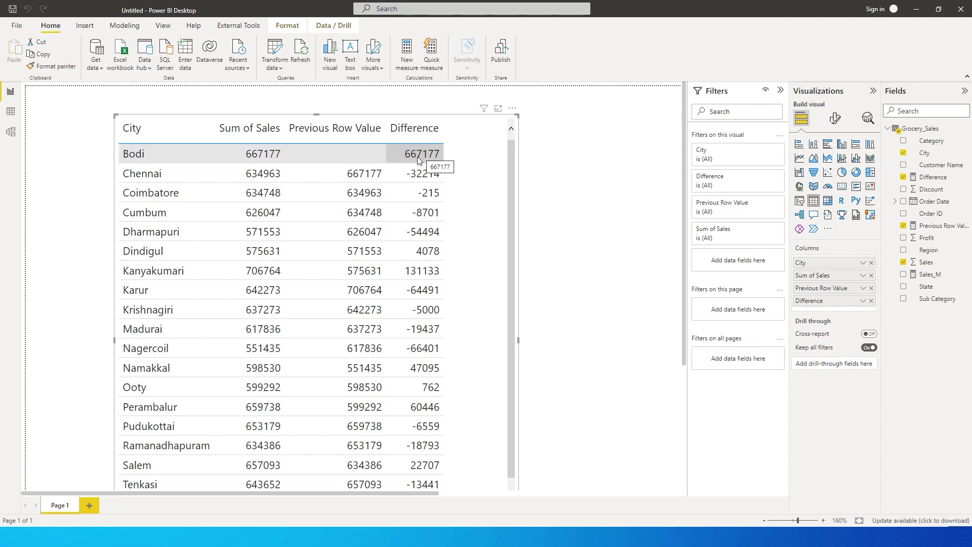
scroll(421, 222, "down", 3)
scroll(423, 218, "up", 3)
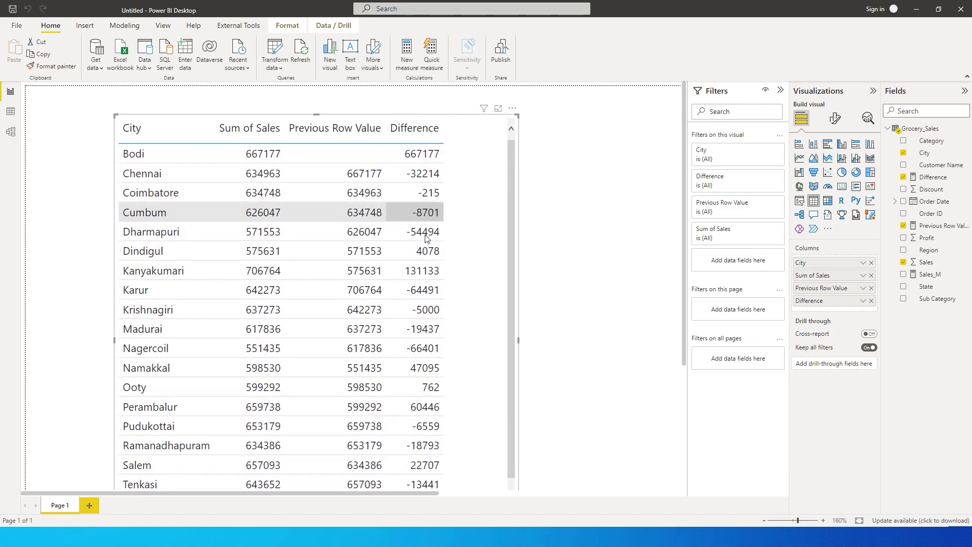
scroll(412, 355, "down", 3)
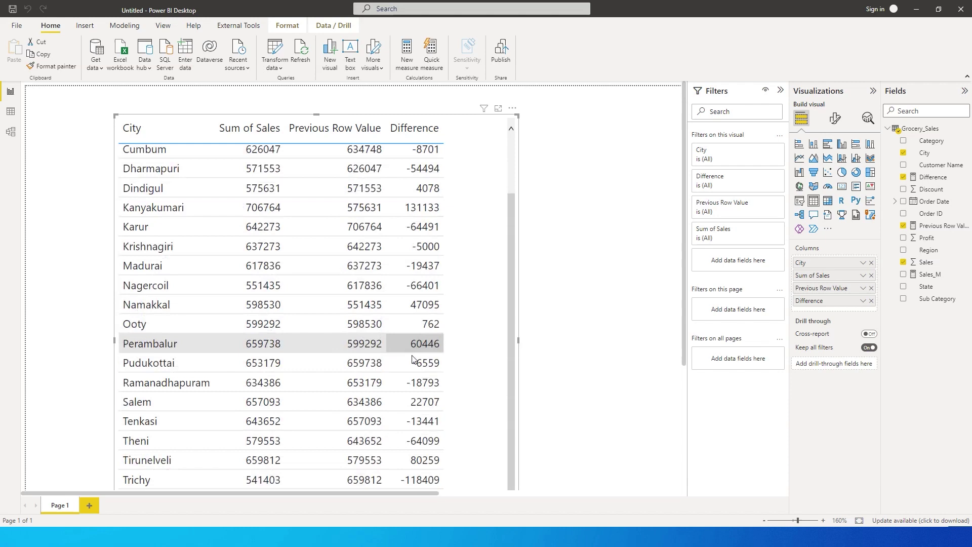
scroll(424, 383, "down", 3)
scroll(424, 382, "up", 3)
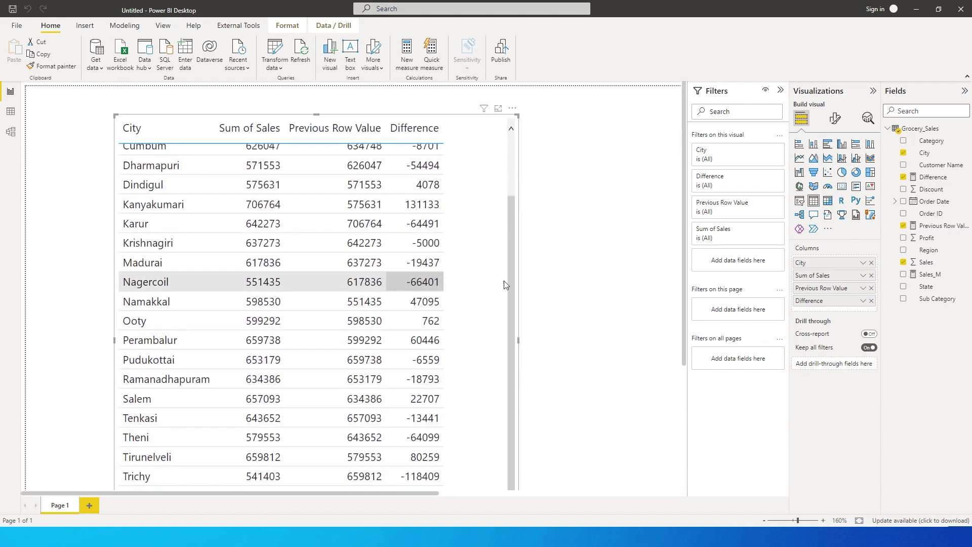
scroll(504, 282, "up", 3)
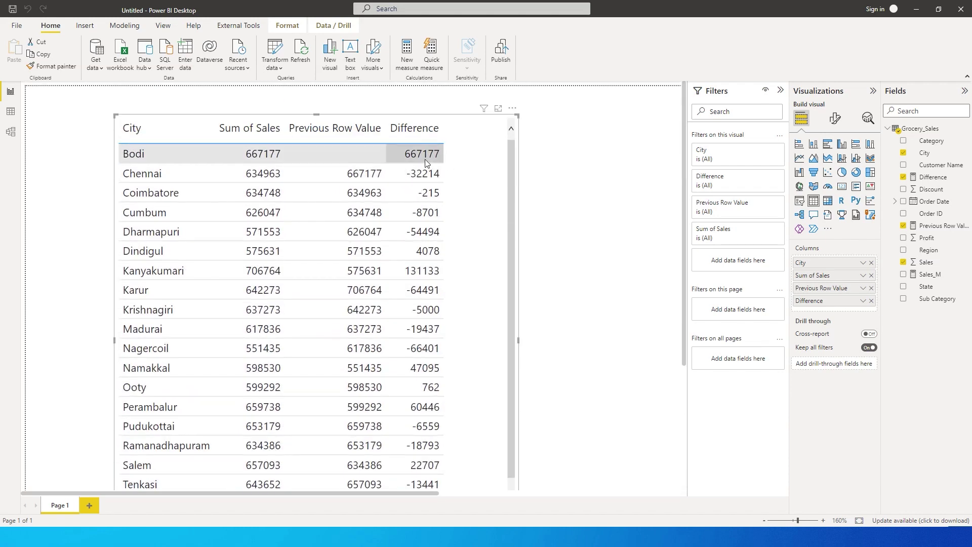
Wrap the Difference return in IF(NOT ISBLANK(Prev_row), …) so Bodi's Difference shows blank
left_click(934, 178)
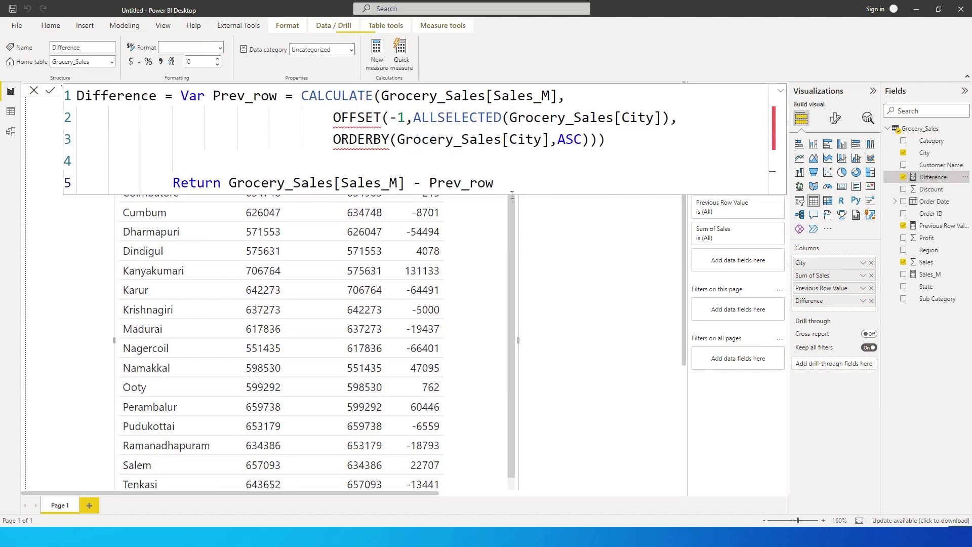
left_click(229, 183)
type("IF(NOT ")
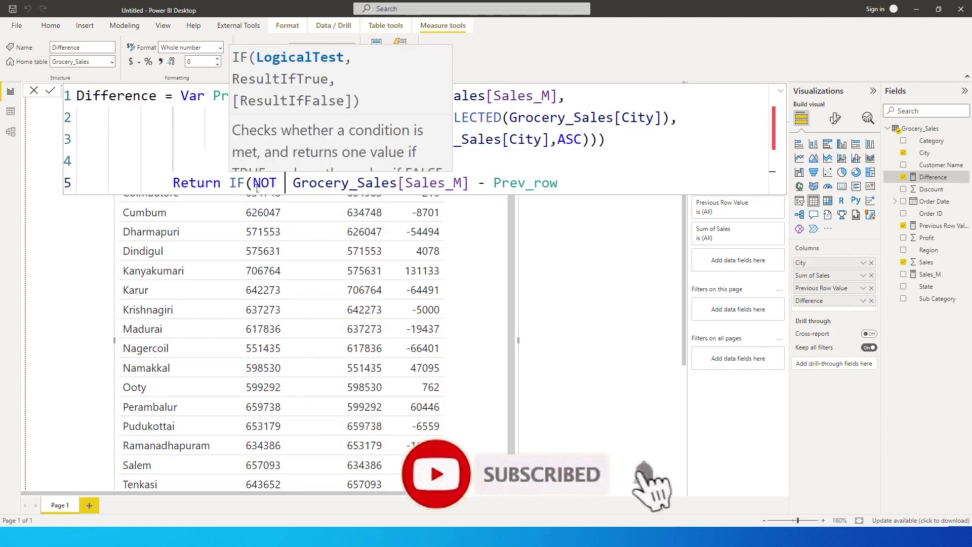
type("ISBLANK(")
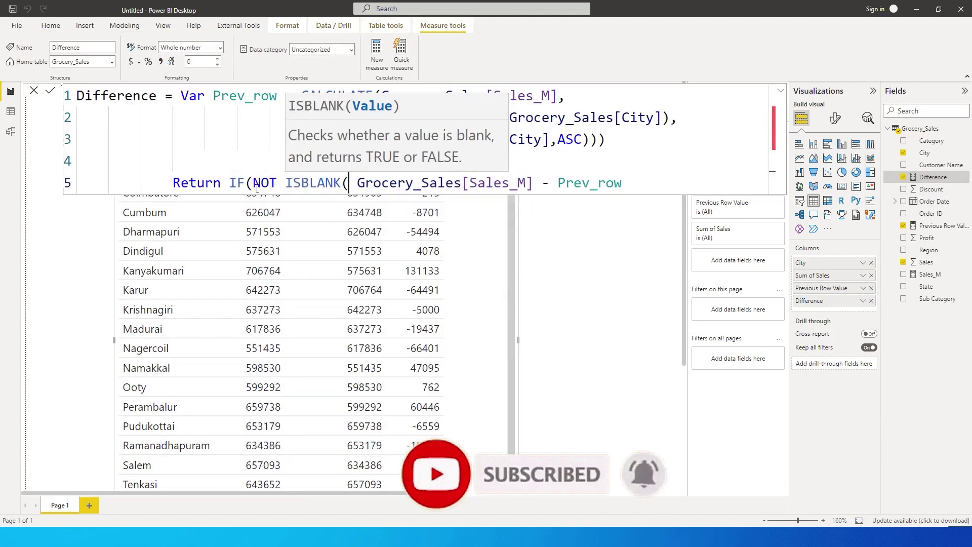
type("prev")
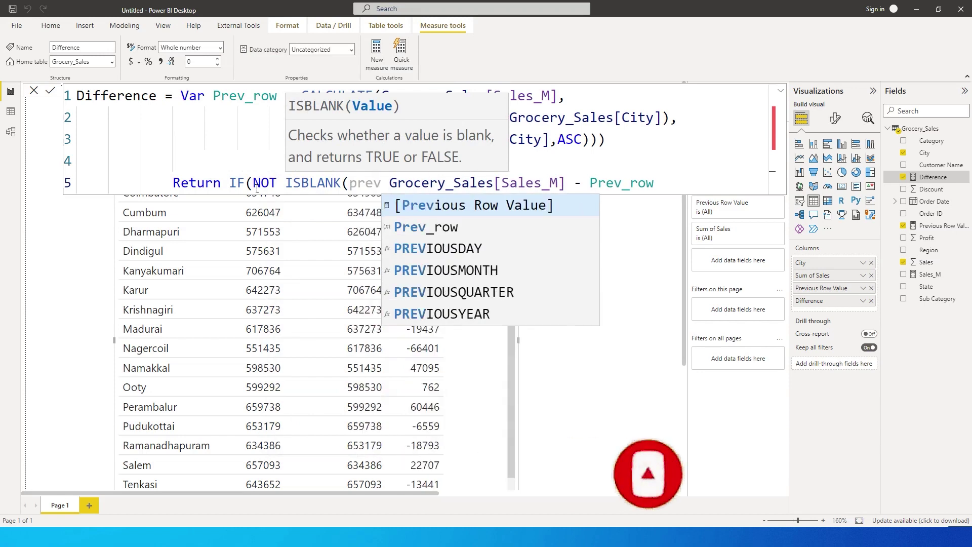
type("_row)")
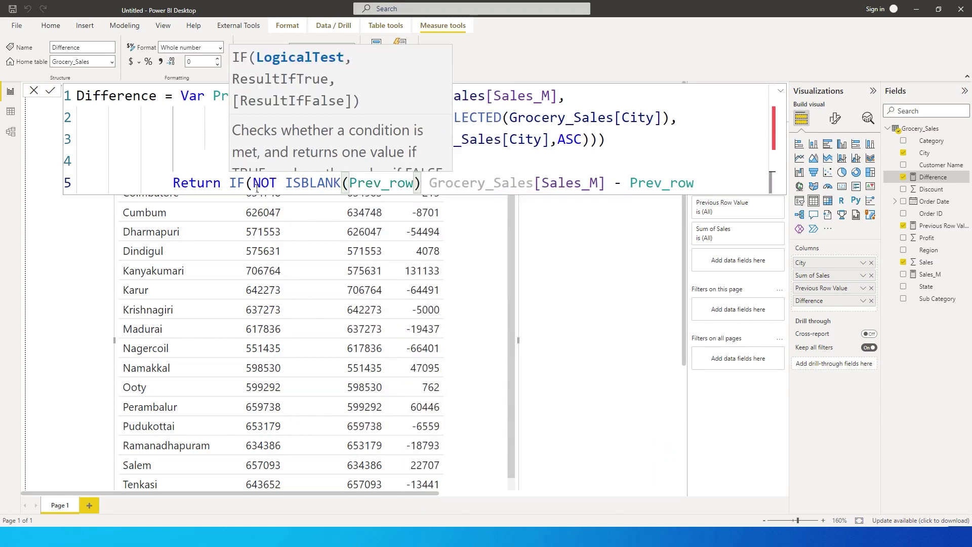
type(",")
key("Tab")
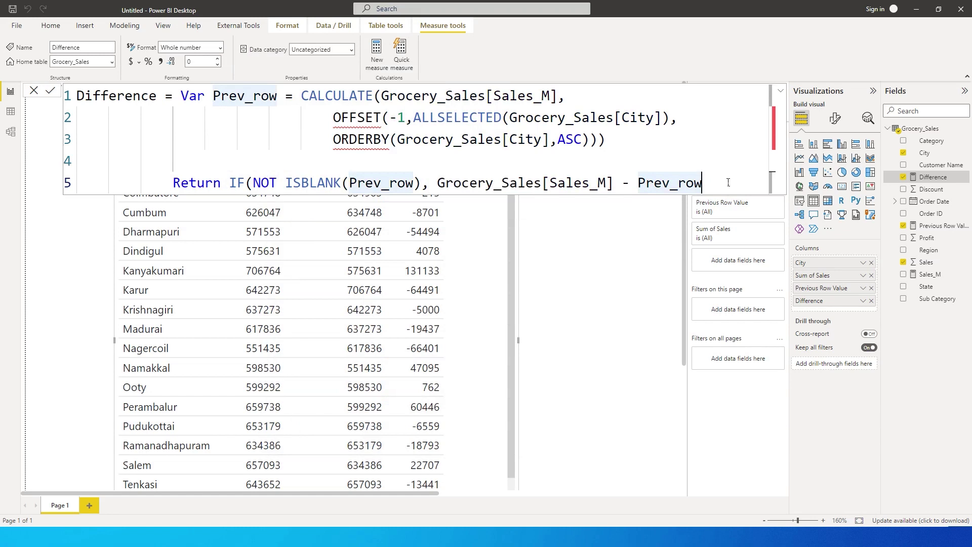
left_click(583, 203)
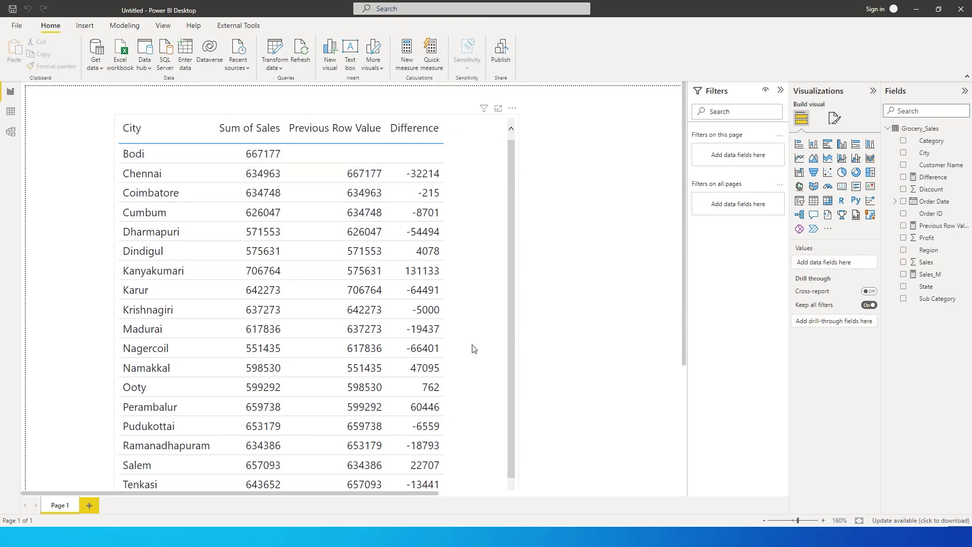
left_click_drag(509, 231, 509, 354)
left_click(383, 255)
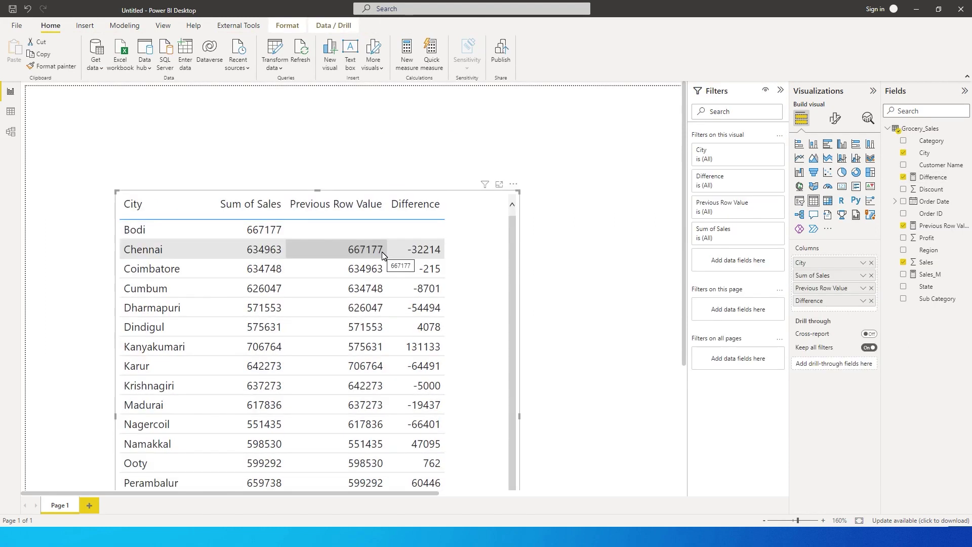